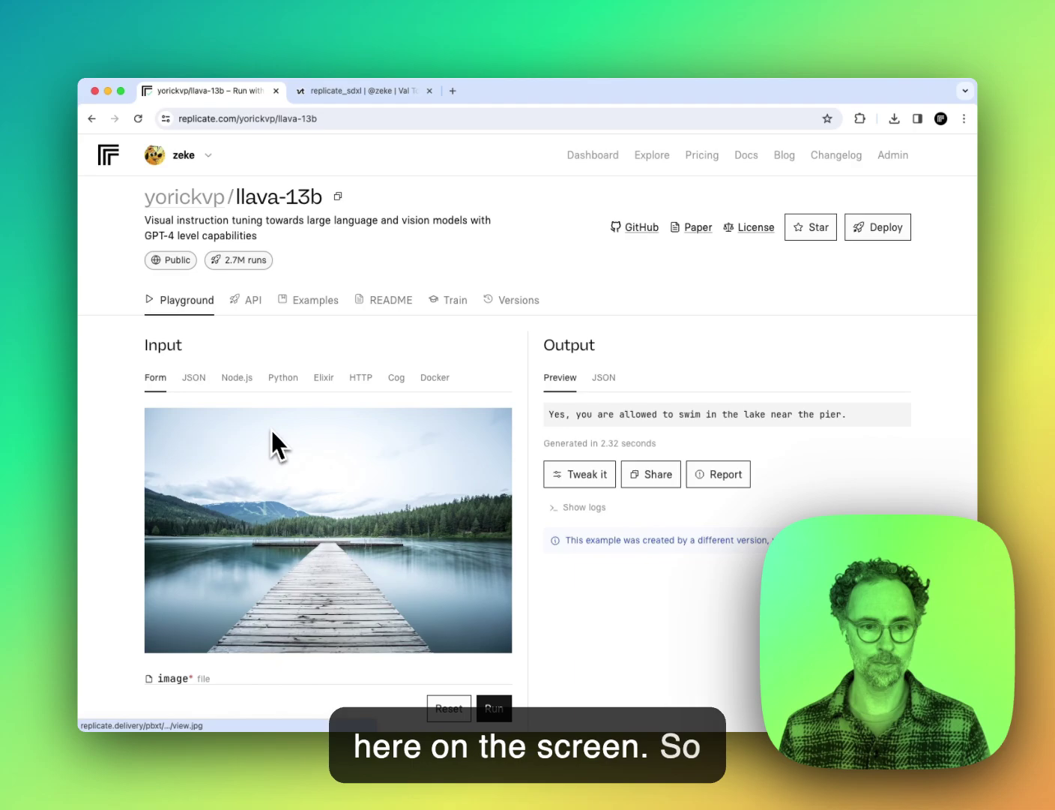
Step: Switch the llava-13b API example to Node.js code
scroll(269, 436, down, 5)
scroll(283, 440, up, 5)
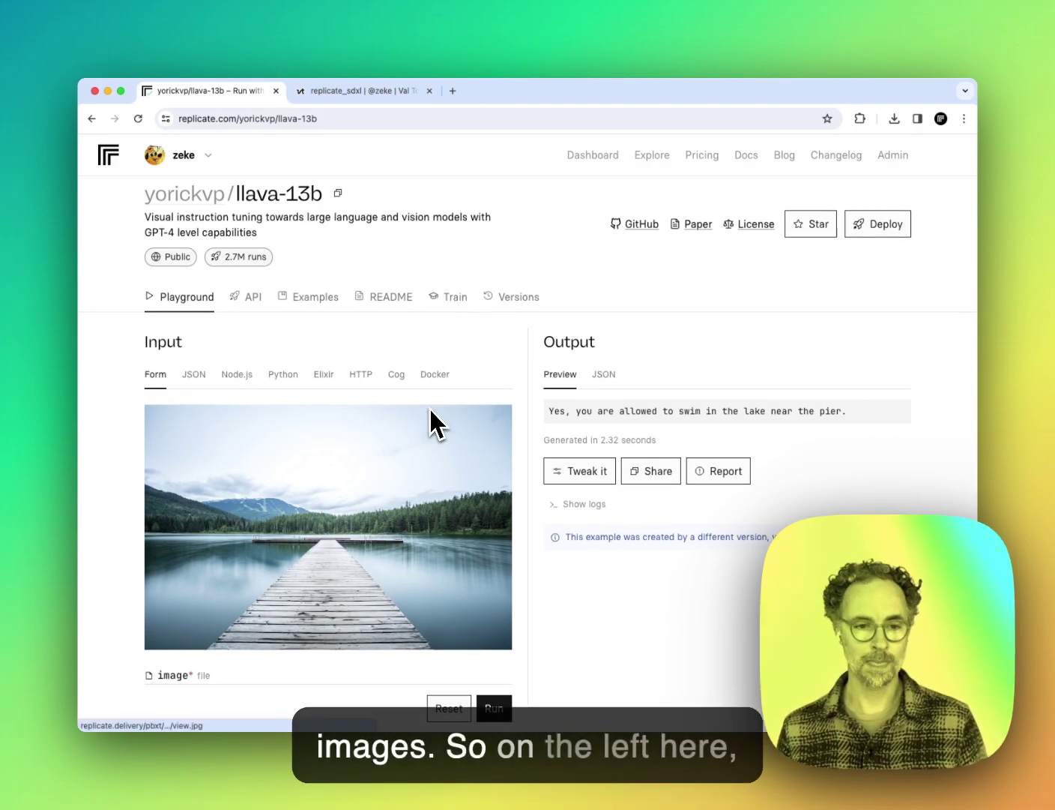
scroll(430, 409, down, 2)
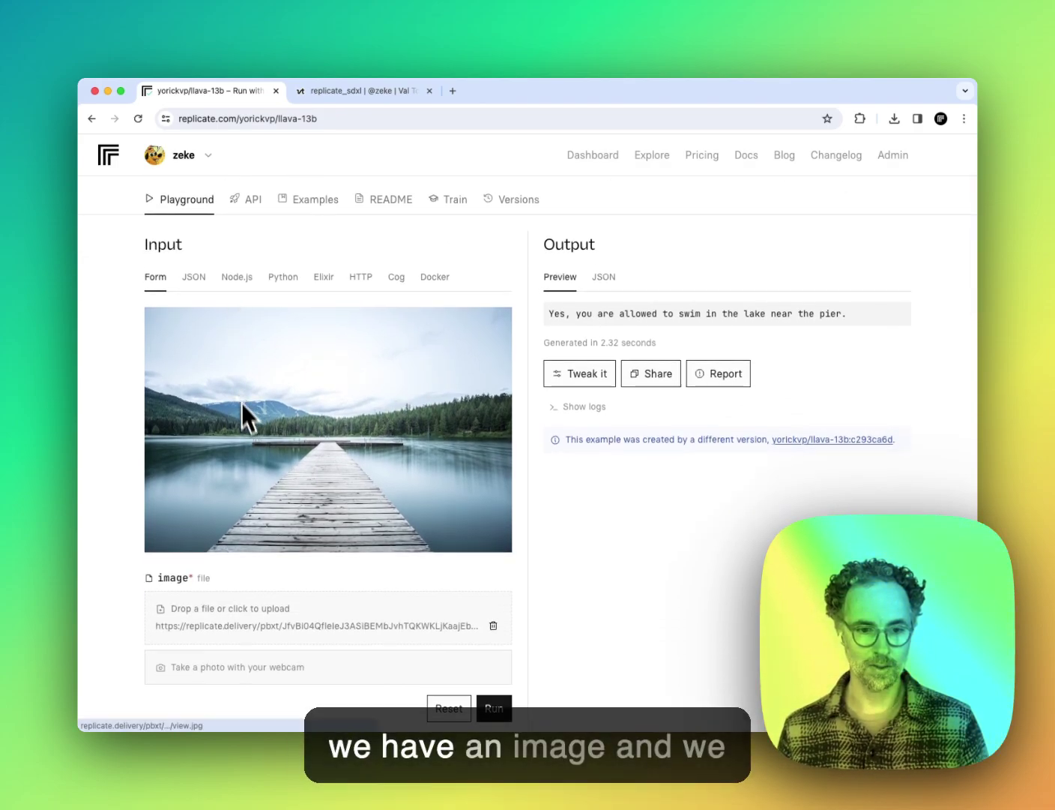
scroll(241, 405, down, 1)
scroll(300, 460, down, 3)
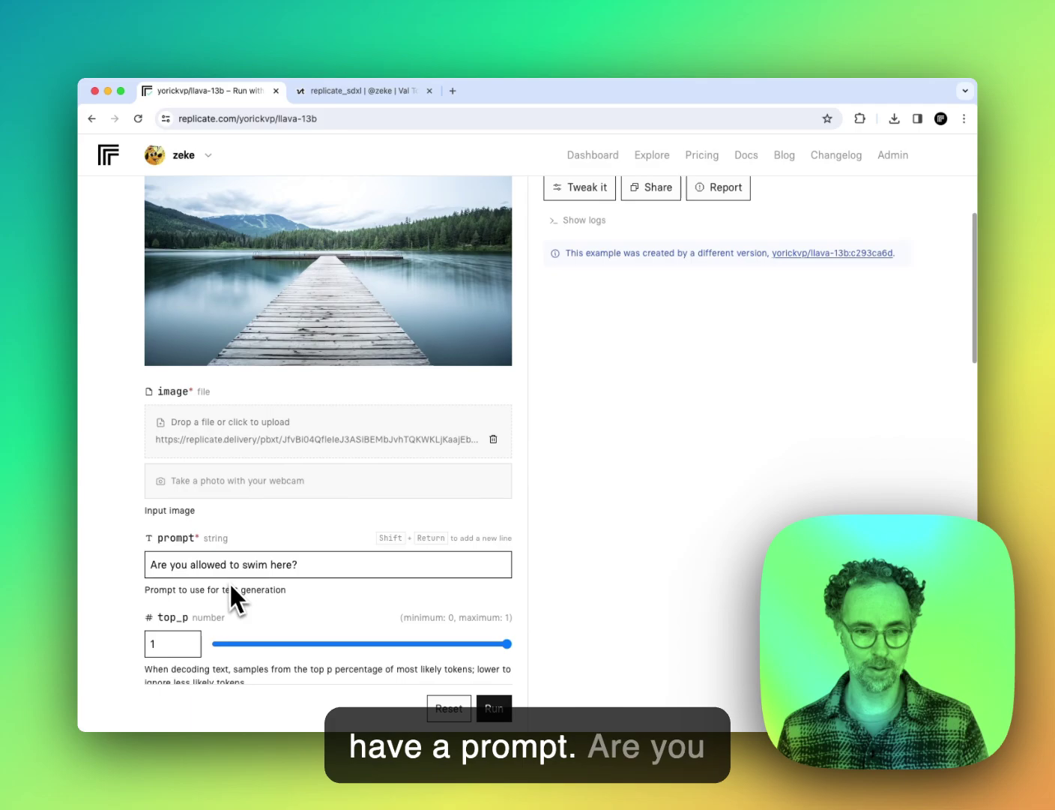
scroll(313, 568, up, 5)
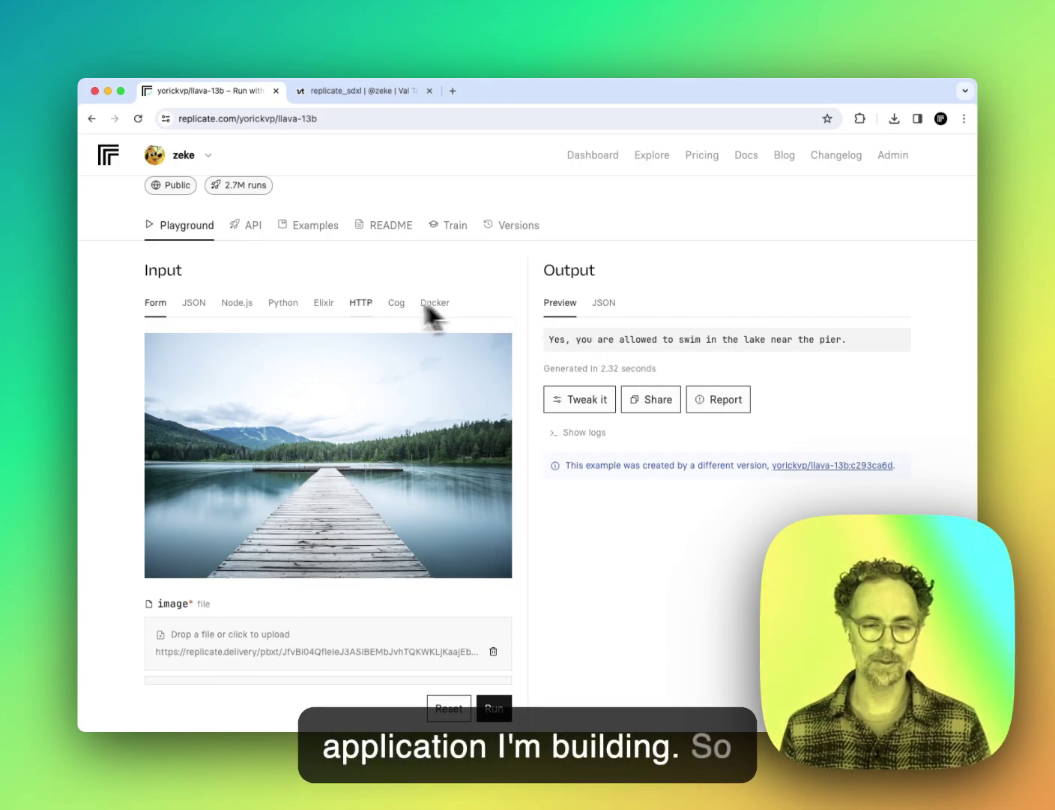
click(241, 303)
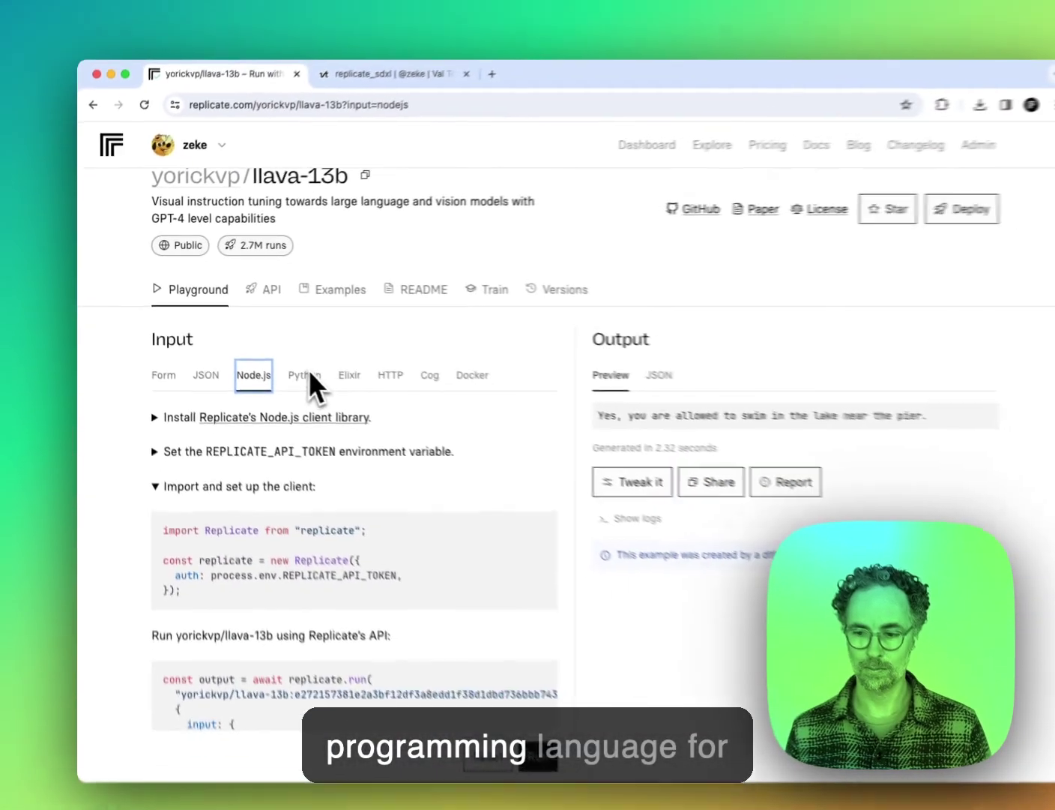
Step: Expand, then collapse, the install, API token and client setup instructions
scroll(472, 473, down, 2)
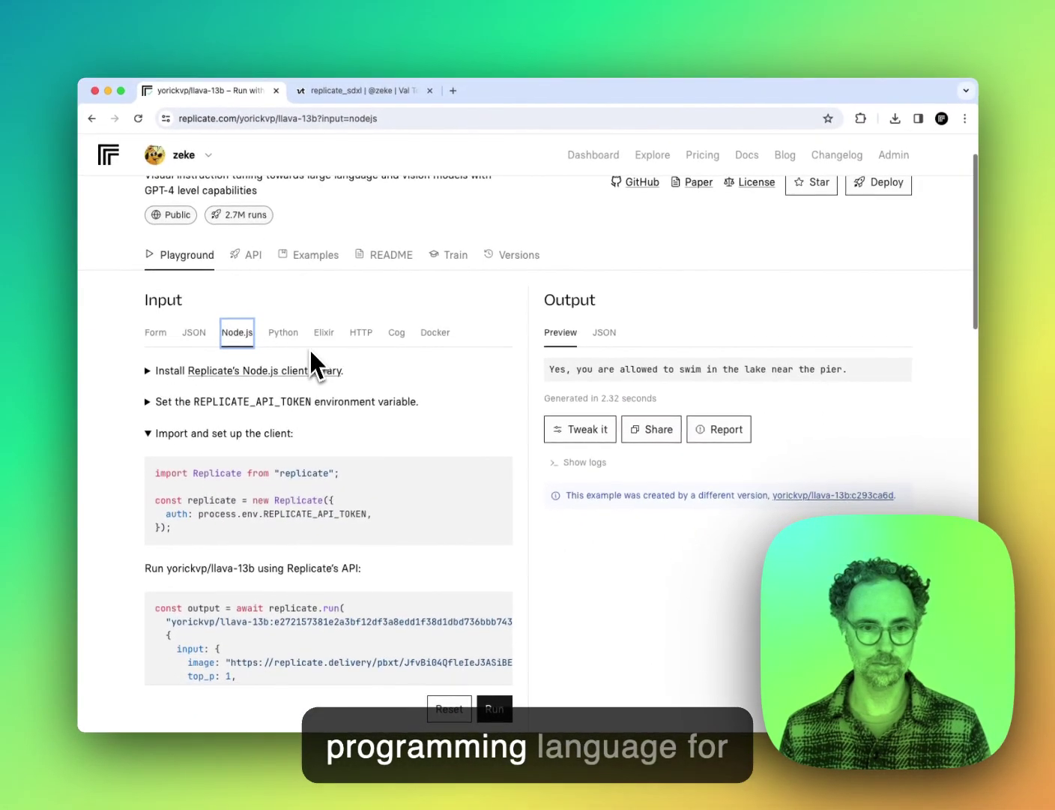
scroll(395, 382, down, 1)
scroll(381, 359, down, 2)
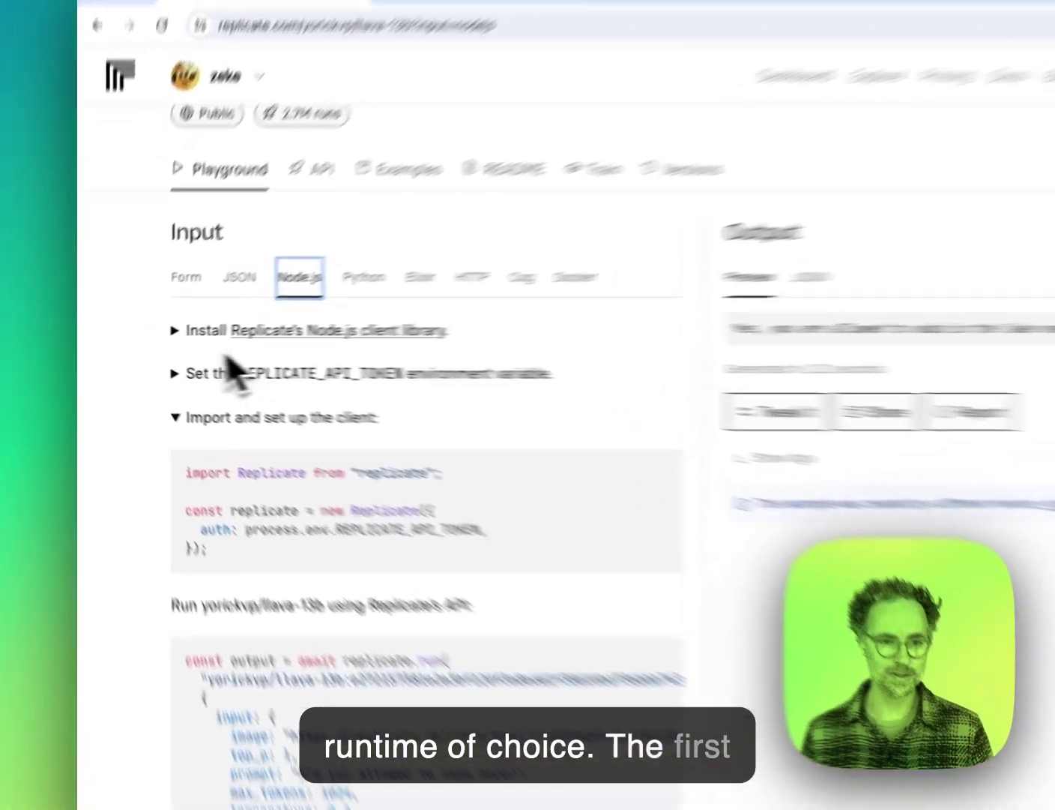
click(148, 337)
click(148, 368)
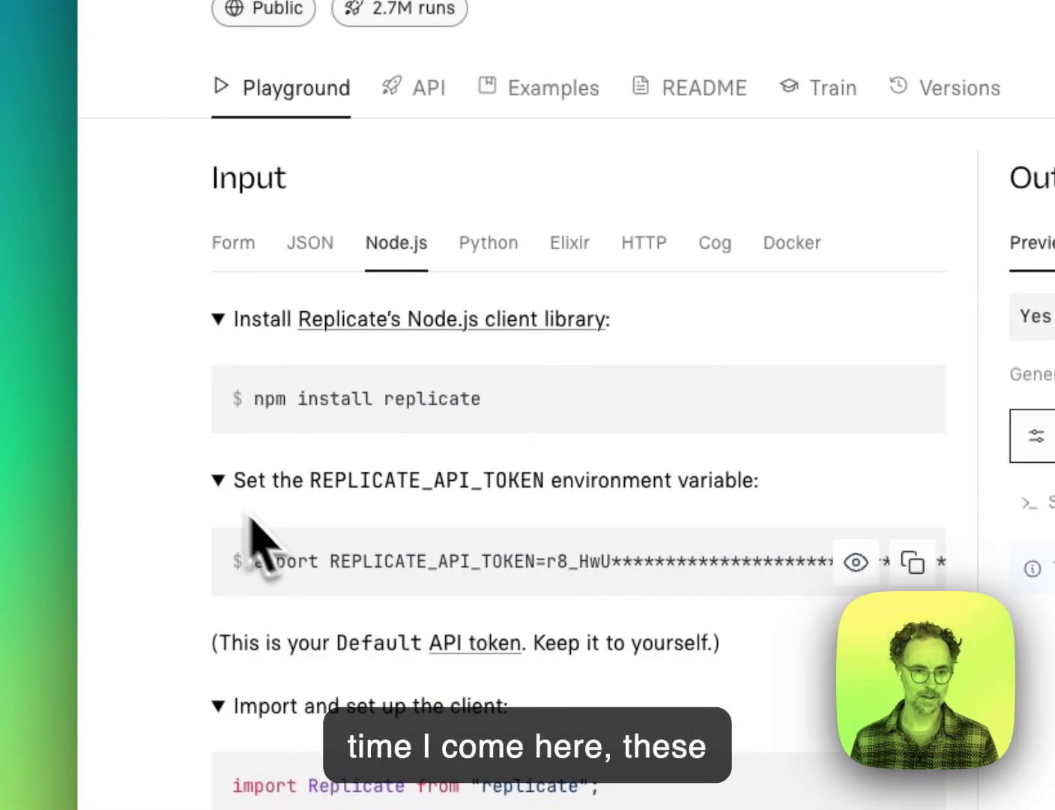
scroll(277, 548, down, 3)
scroll(436, 559, down, 2)
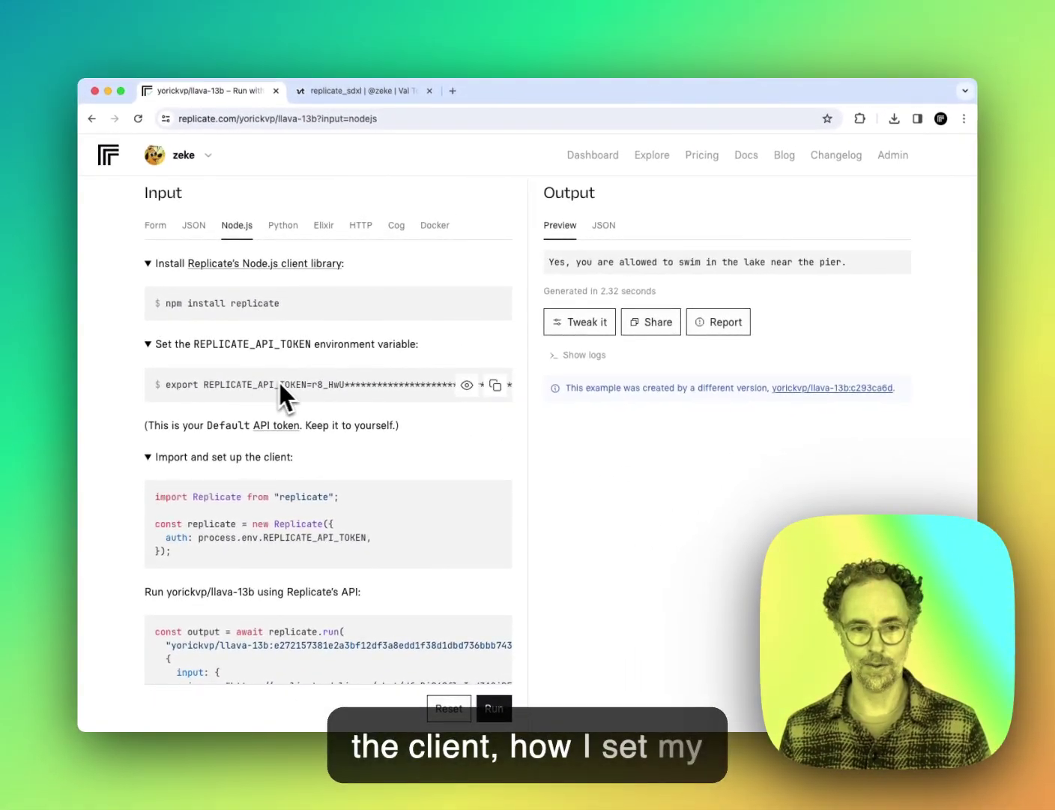
scroll(365, 441, down, 3)
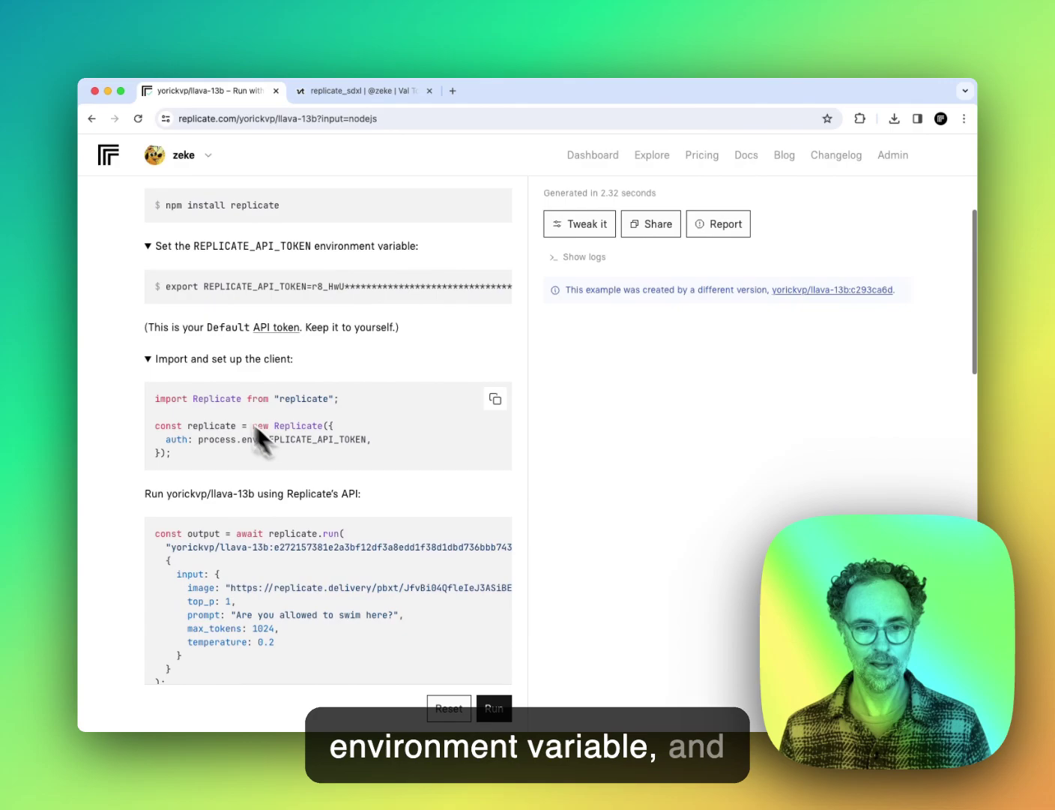
scroll(353, 449, up, 3)
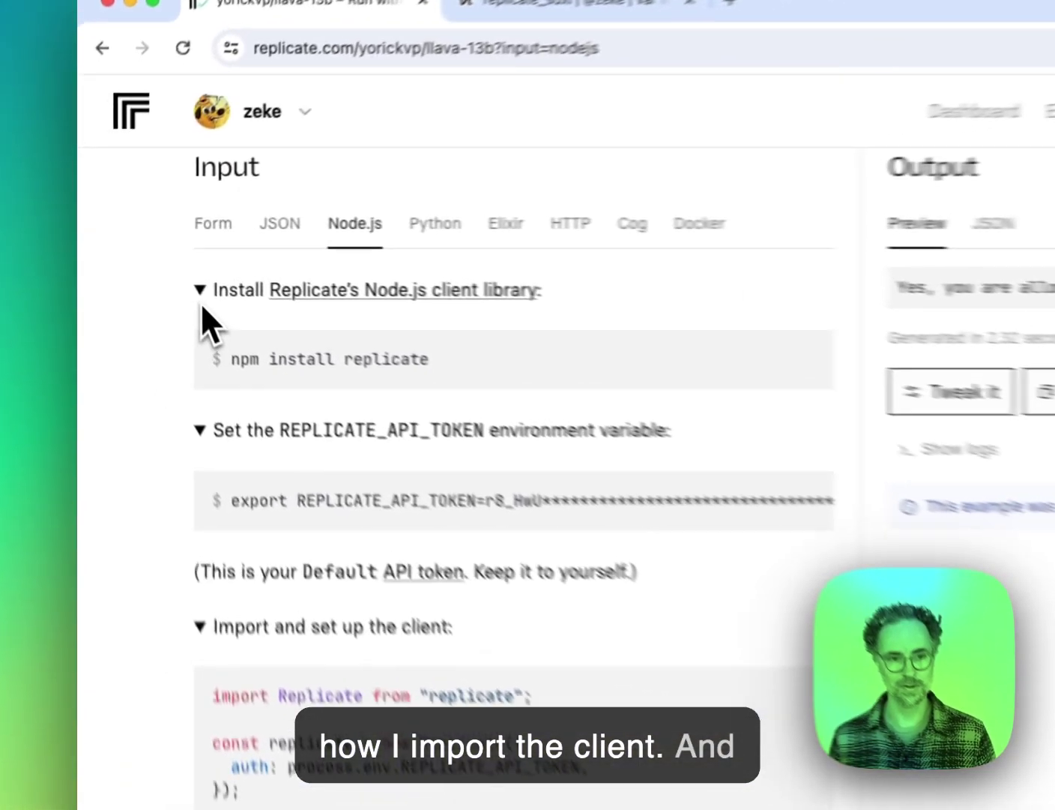
click(150, 254)
click(218, 361)
click(219, 426)
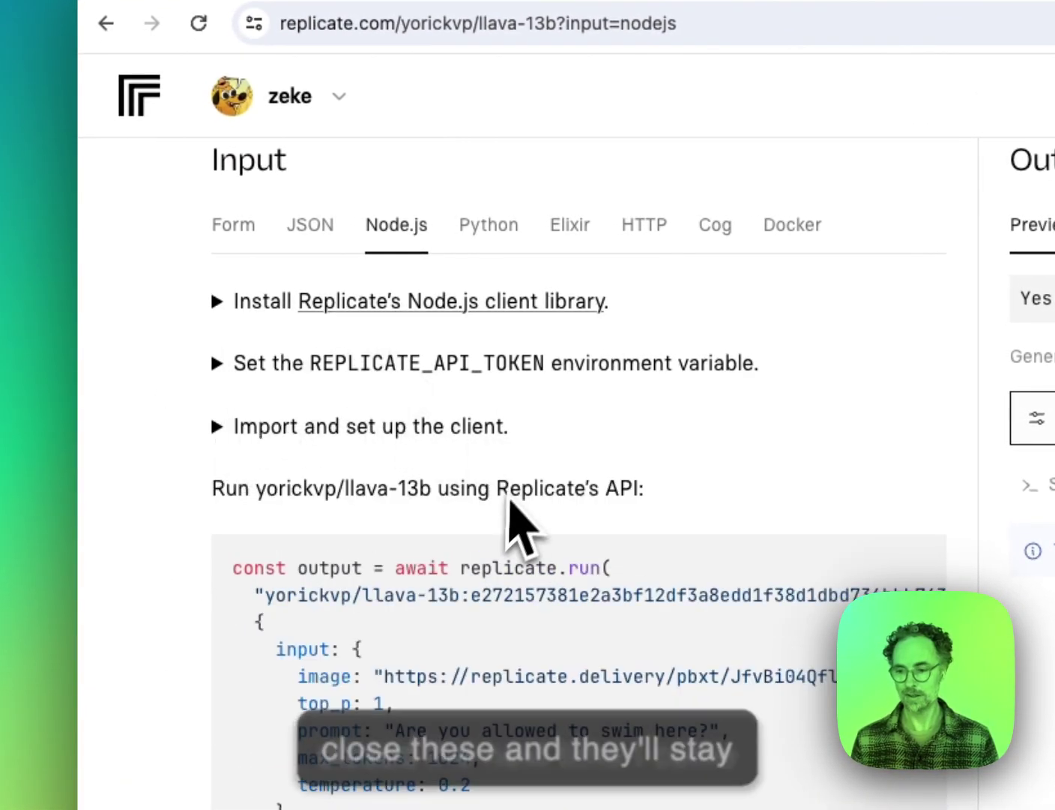
Step: Copy the replicate.run snippet through console.log, with swim prompt, max_tokens 1024, temperature 0.2
scroll(510, 501, down, 1)
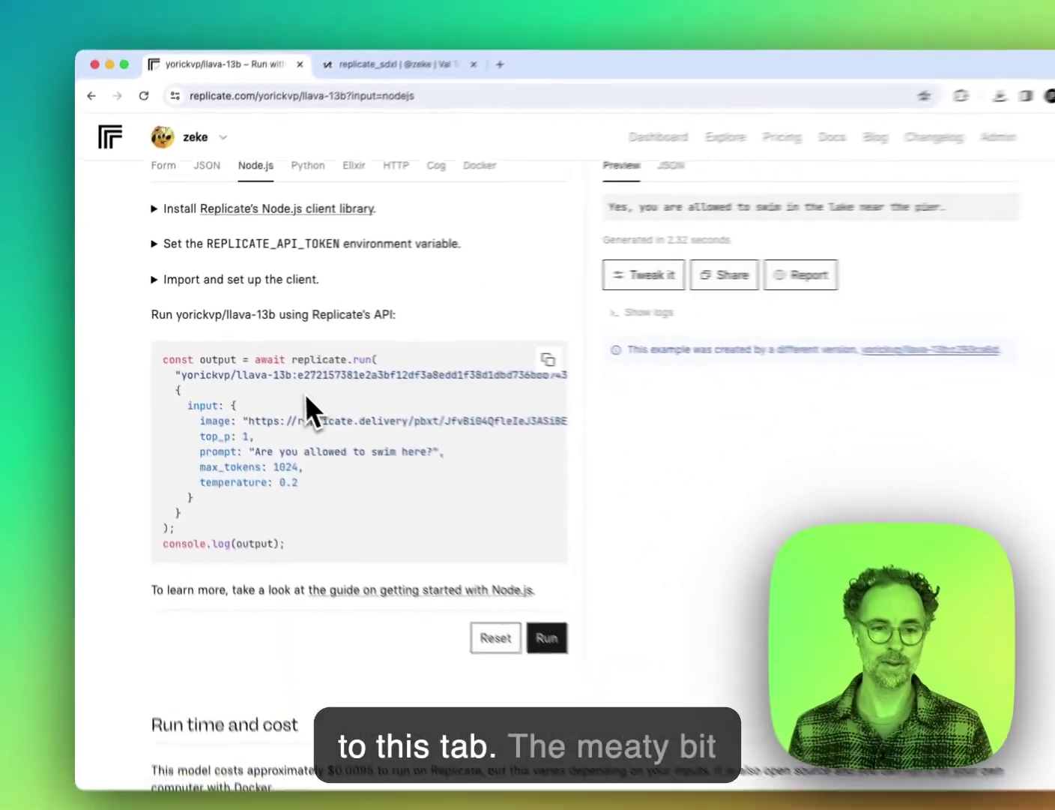
scroll(305, 394, down, 1)
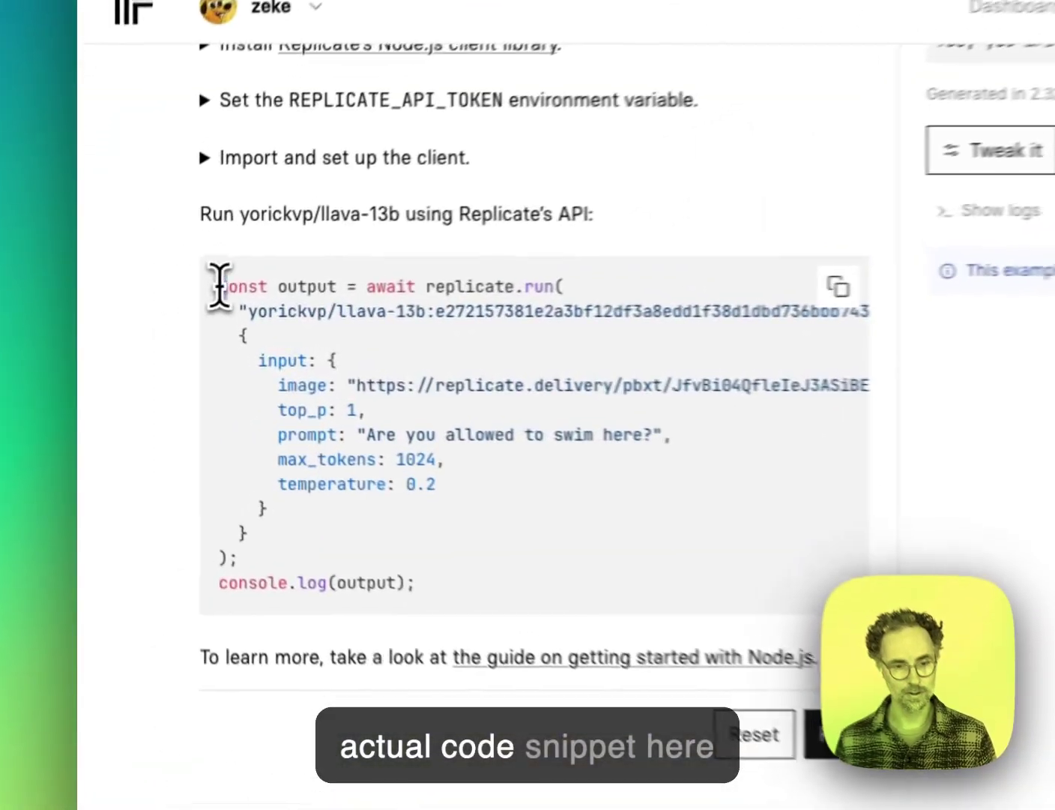
drag(154, 310, 280, 441)
click(495, 592)
scroll(490, 584, up, 3)
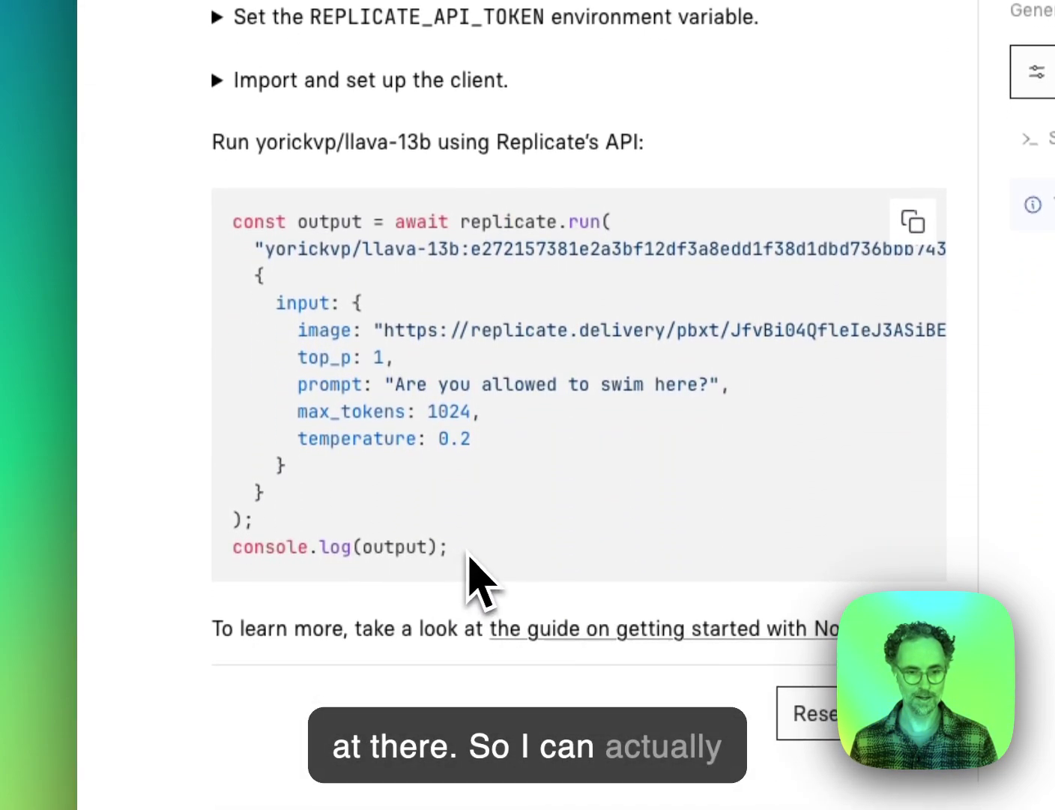
drag(470, 556, 230, 223)
click(913, 221)
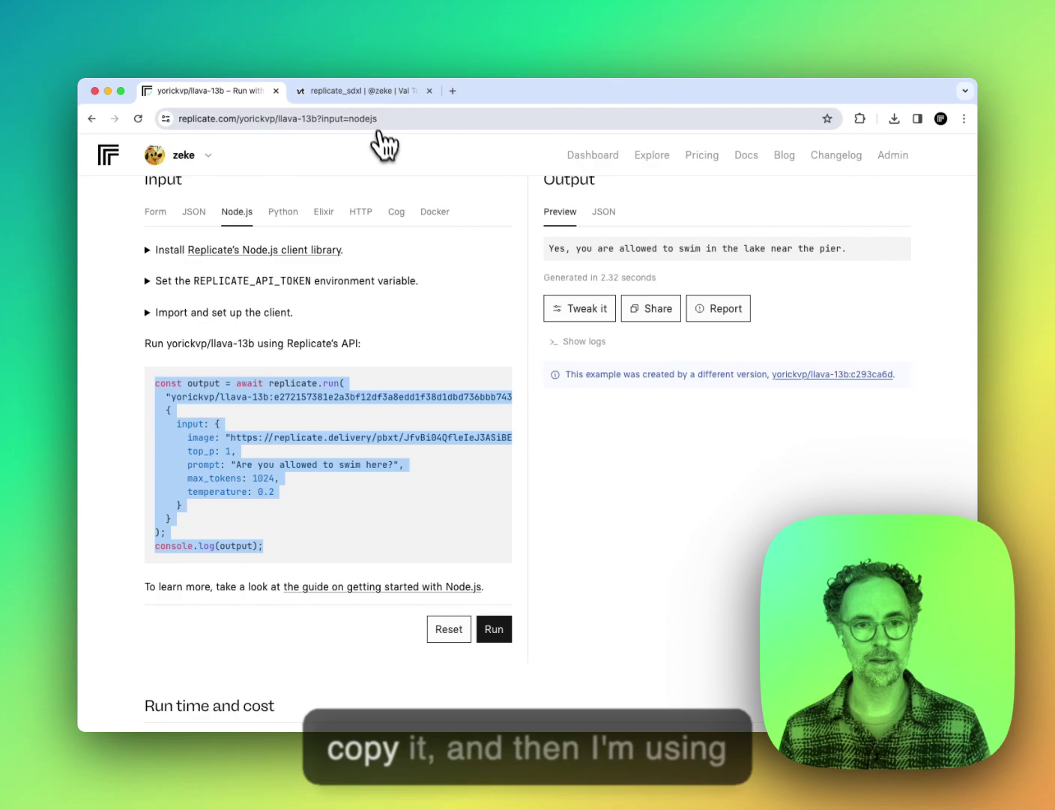
Step: Replace the SDXL replicate.run block (lines 5–24) in replicate_sdxl with the copied llava-13b code
click(345, 90)
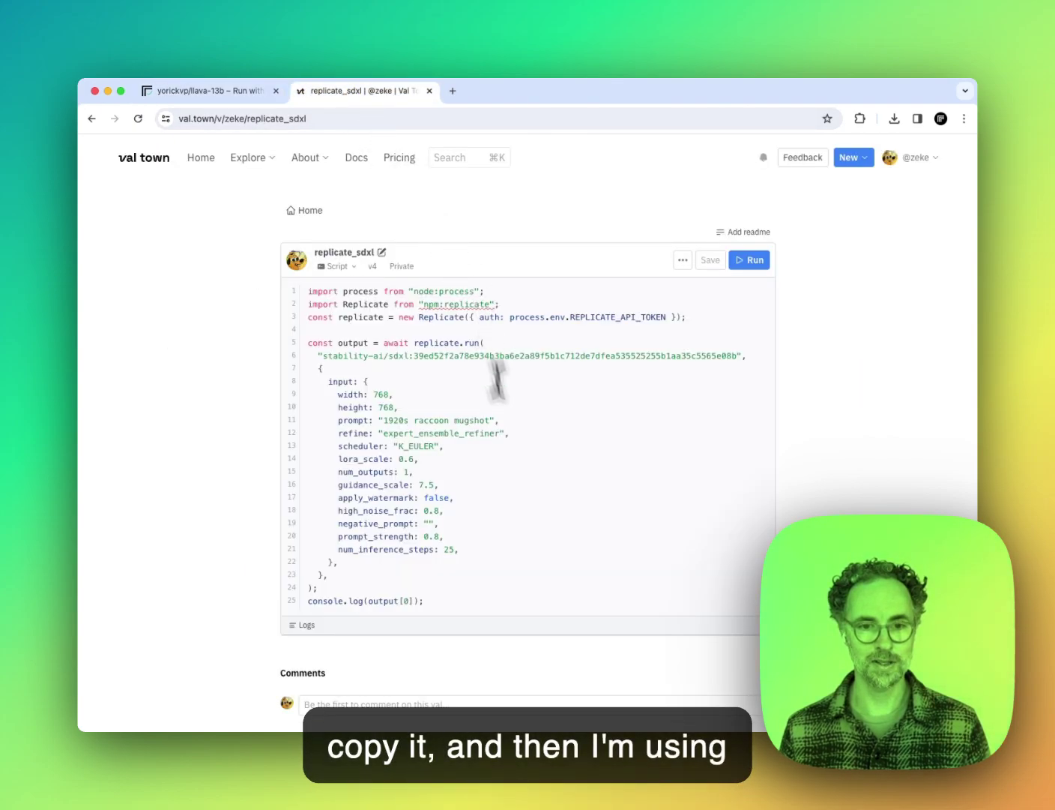
right_click(333, 590)
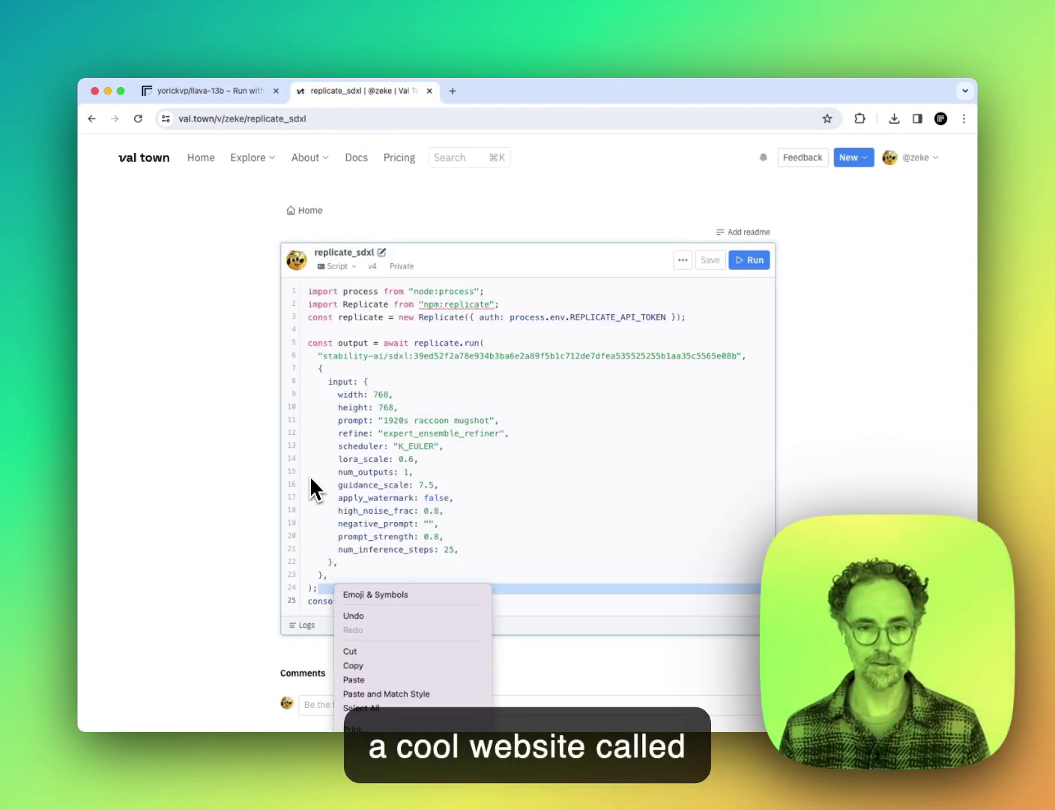
click(327, 499)
drag(326, 590, 299, 350)
key(BackSpace)
key(Return)
key(super+v)
Step: Delete the duplicate console.log and leftover lines so code ends at 17, then run it
key(super+shift+Left)
key(BackSpace)
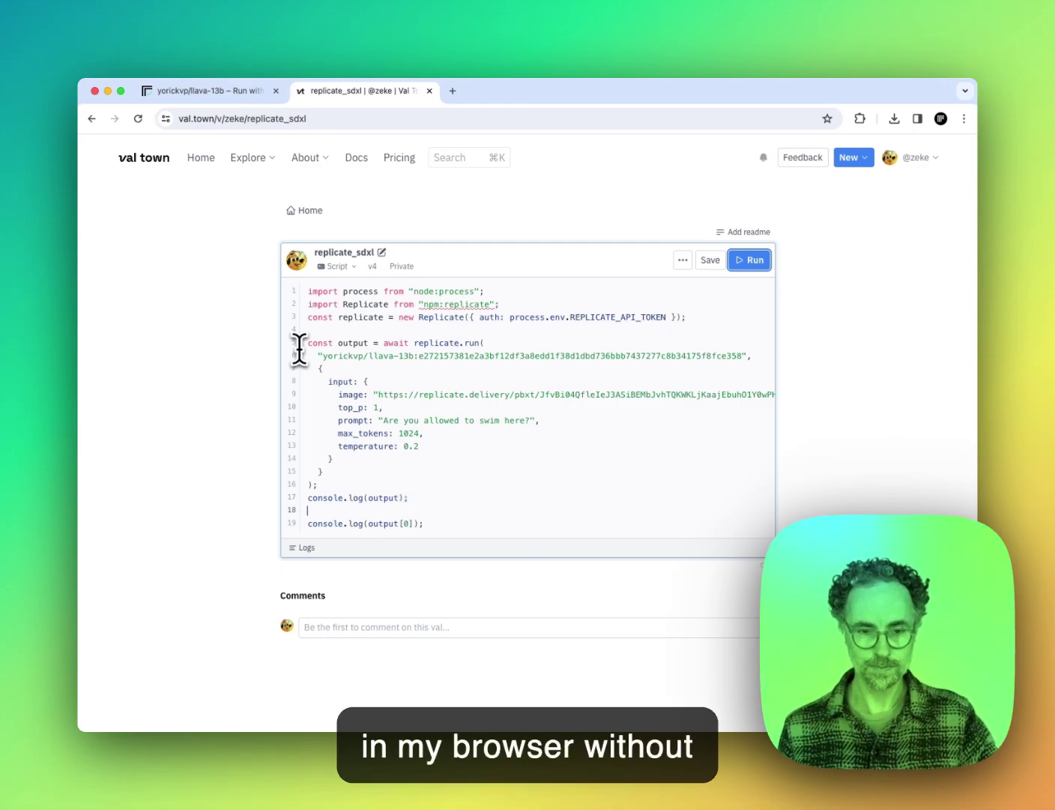
key(super+shift+Down)
key(BackSpace)
key(BackSpace)
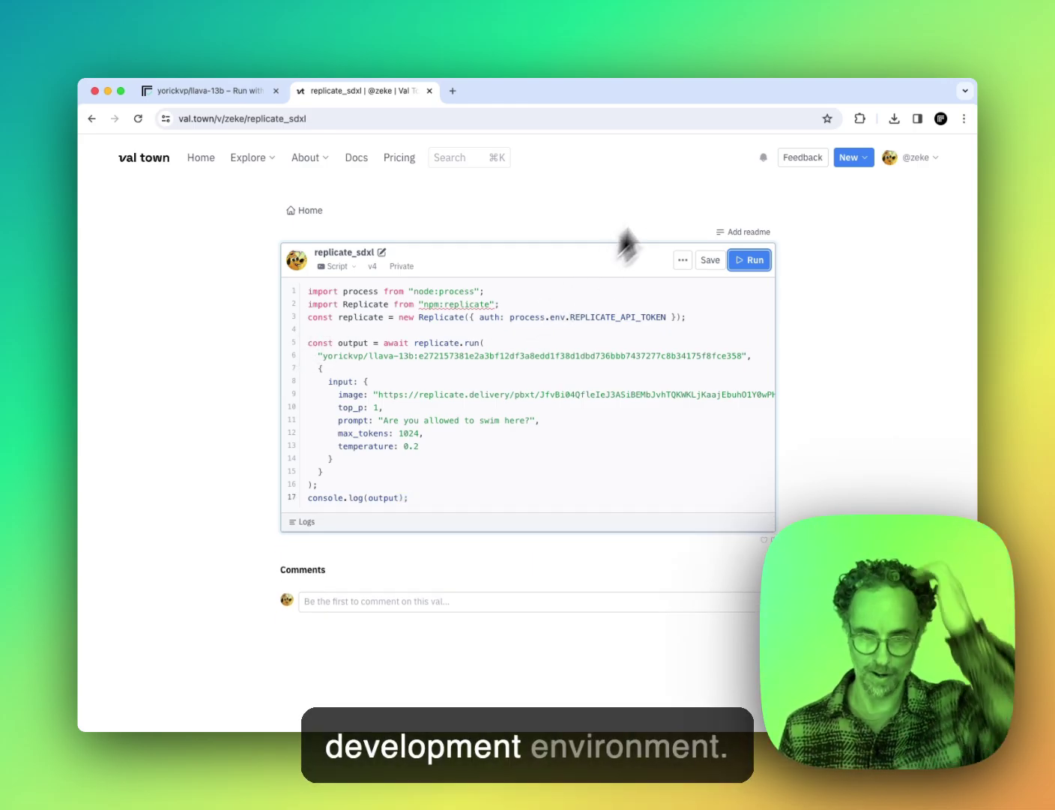
click(755, 262)
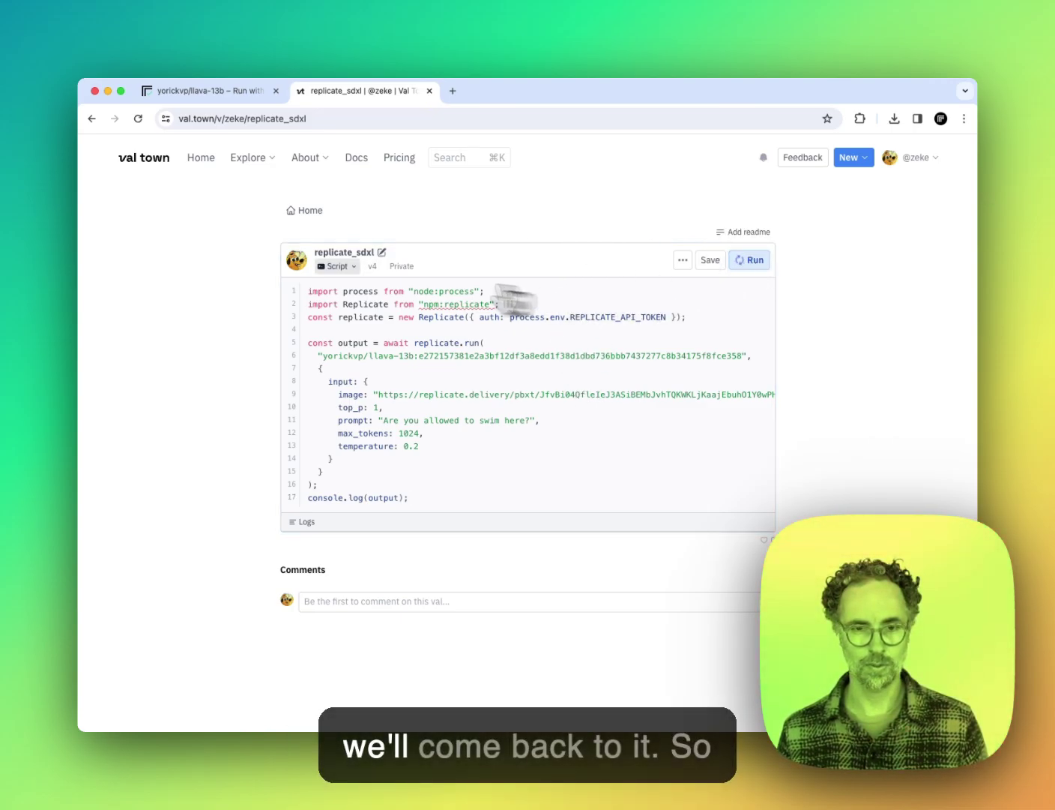
Step: Return to the llava-13b playground input form on Replicate
click(195, 90)
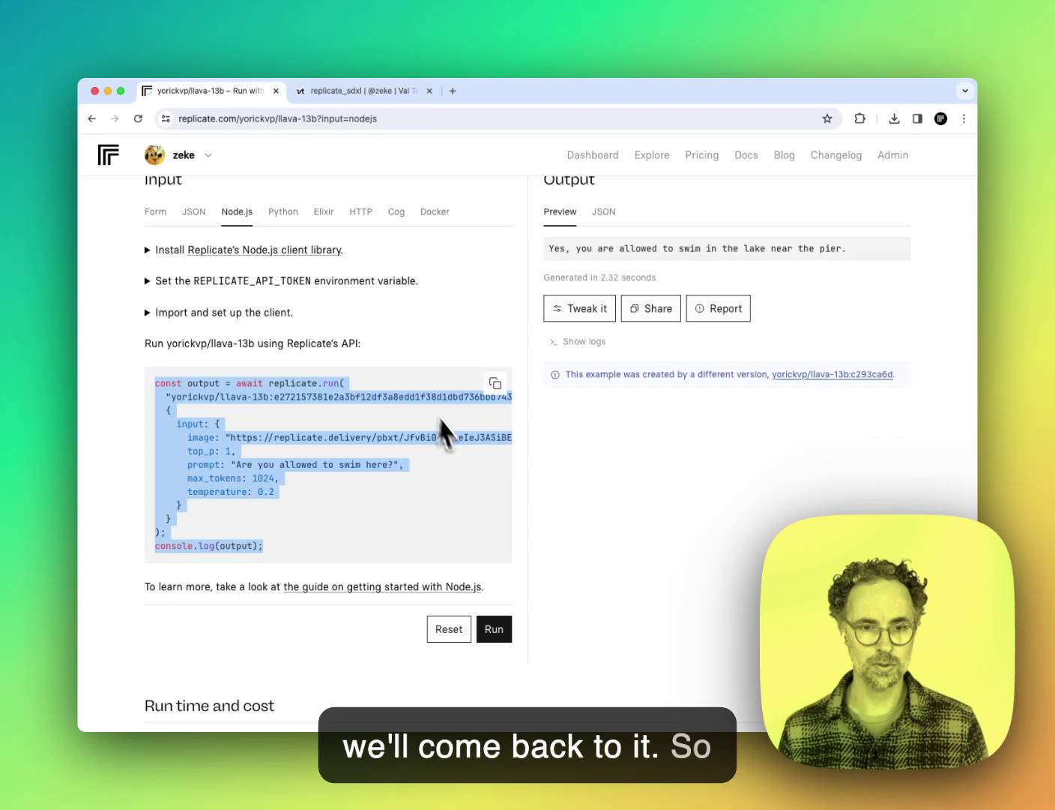
scroll(444, 433, up, 5)
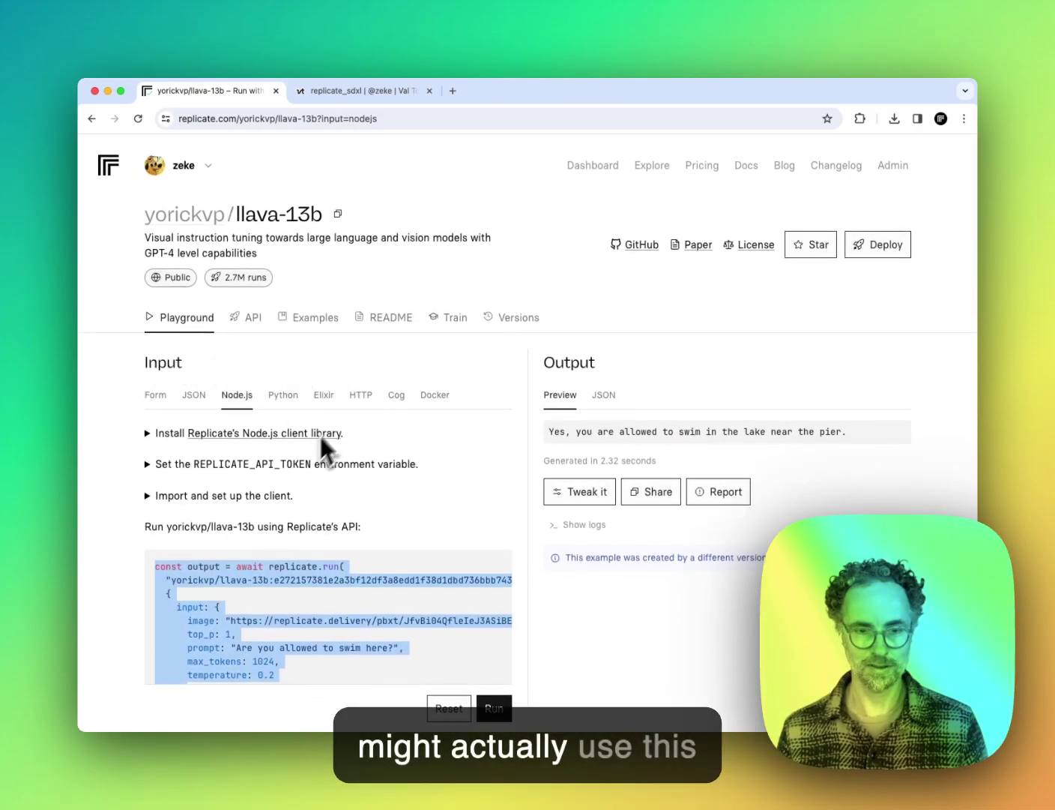
click(195, 320)
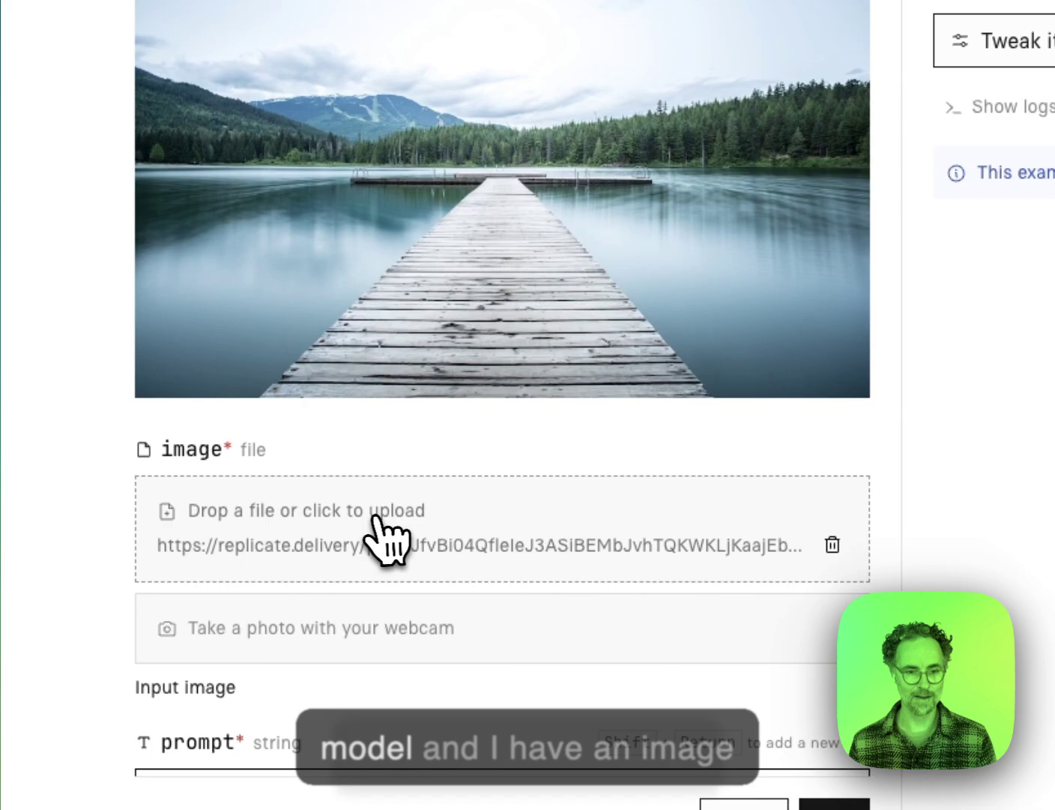
Step: Load food.png from the Desktop as the input image in place of the pier photo
click(373, 517)
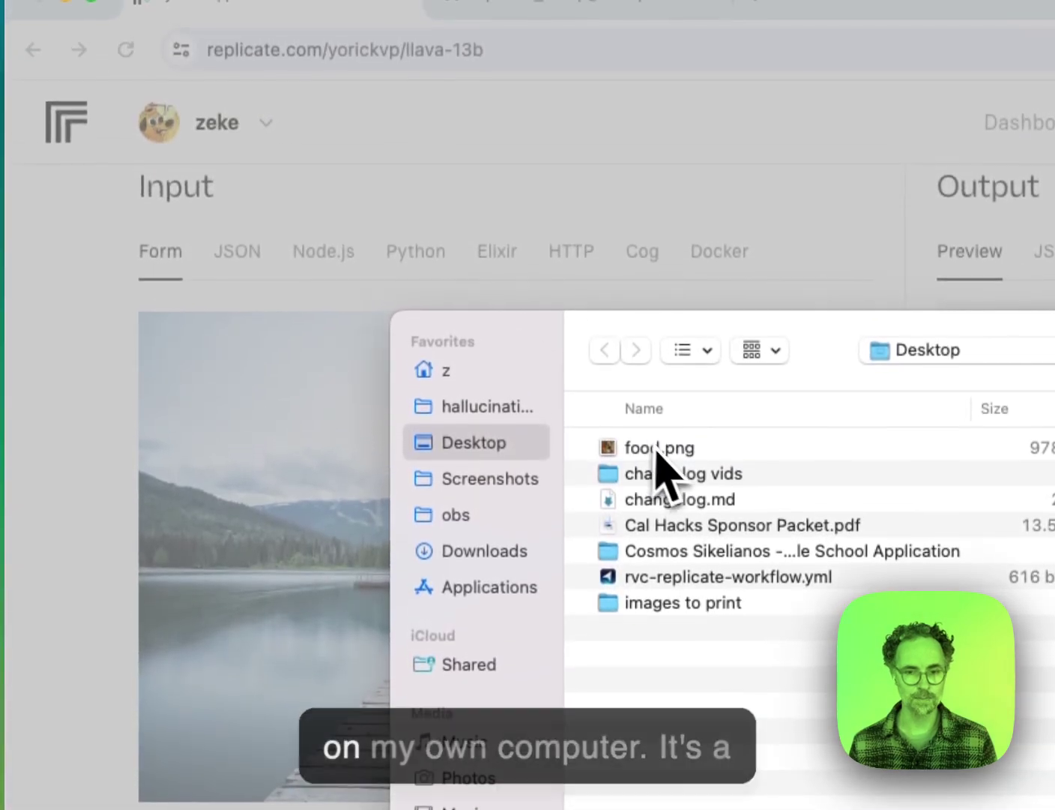
click(459, 345)
double_click(460, 345)
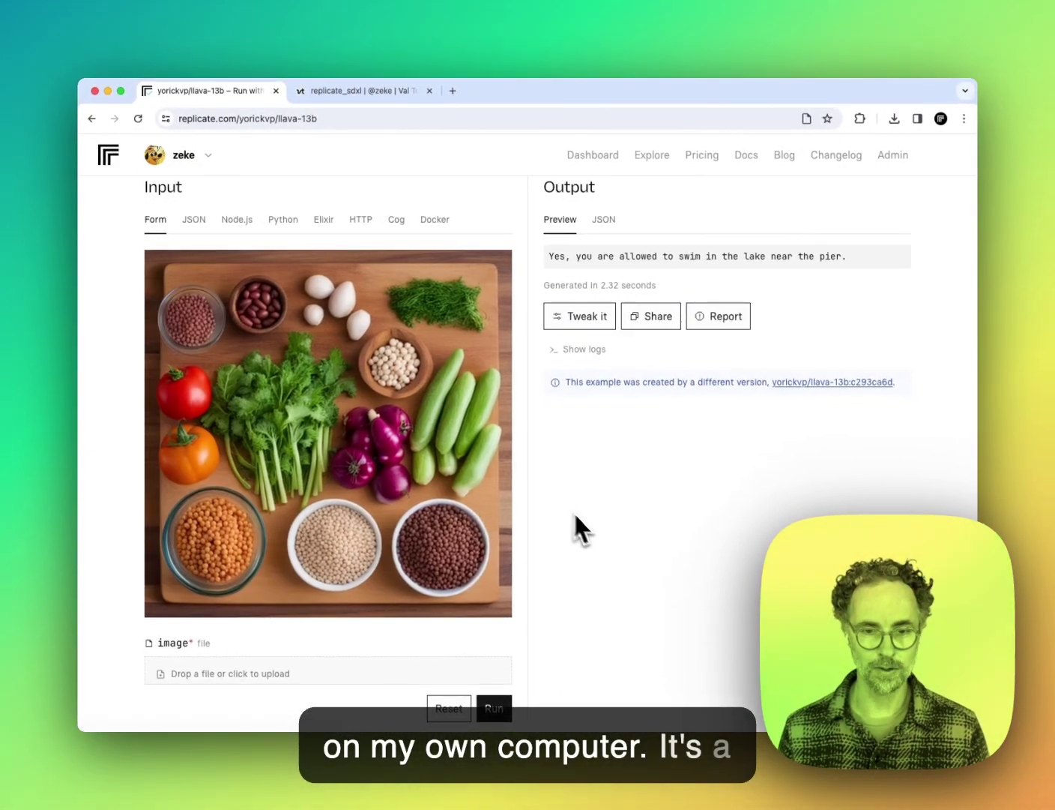
scroll(574, 523, down, 3)
scroll(617, 565, up, 3)
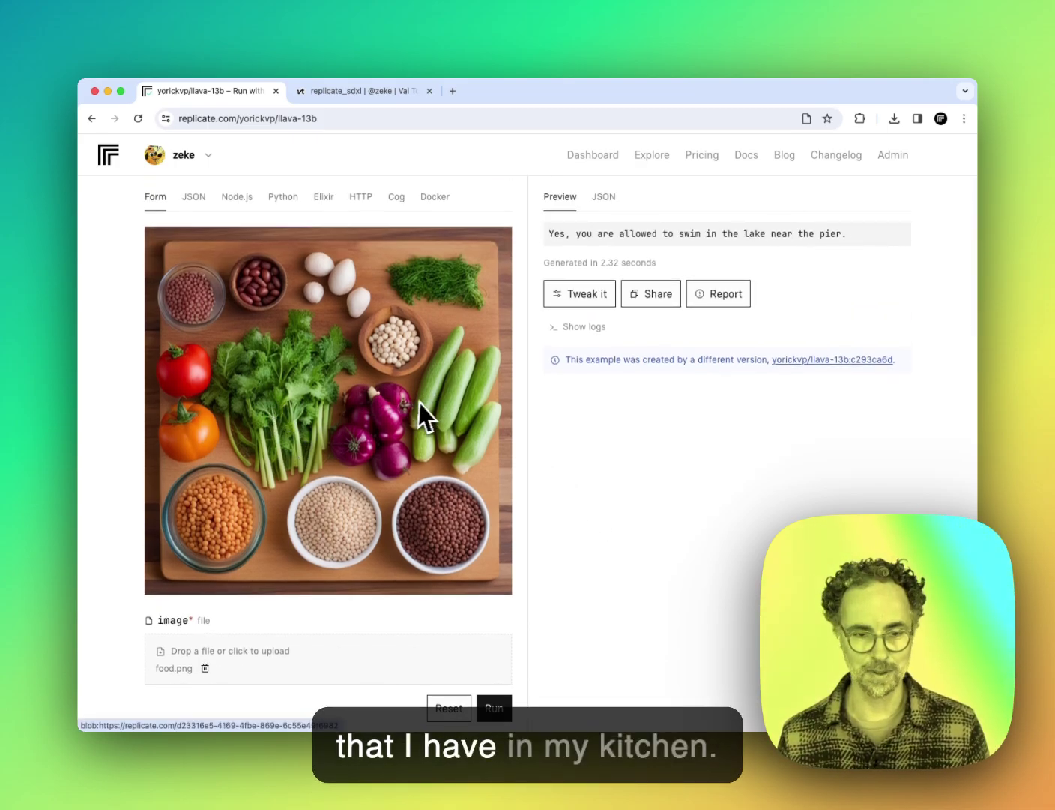
scroll(547, 554, down, 5)
scroll(545, 556, up, 2)
Step: Replace the swim prompt with 'what ingredients are in this photo? please prepare a recipe using these ingredients.'
scroll(363, 314, up, 1)
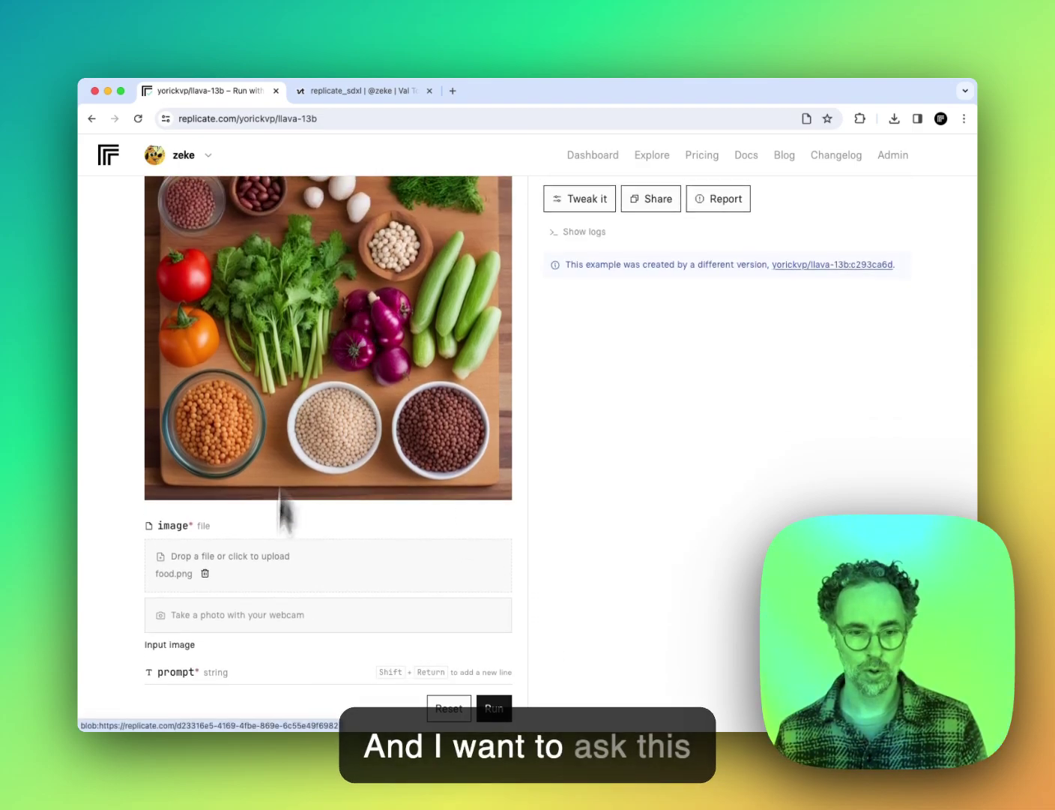
scroll(278, 506, down, 5)
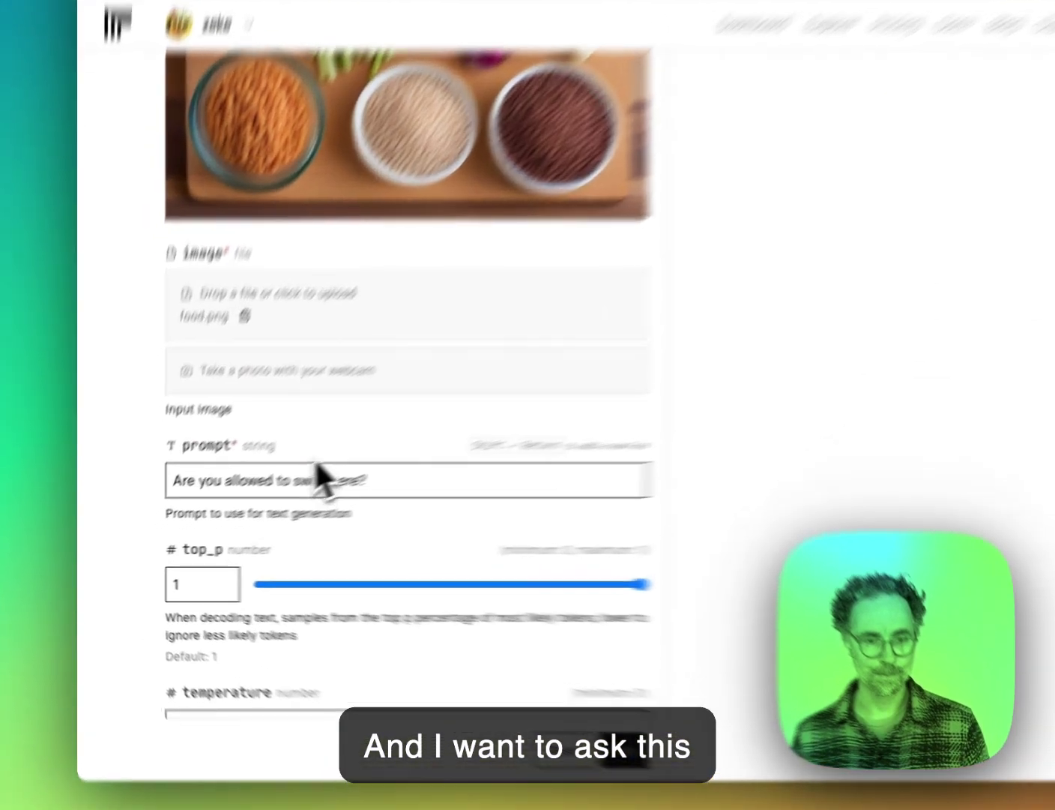
double_click(319, 480)
key(ctrl+a)
text(what )
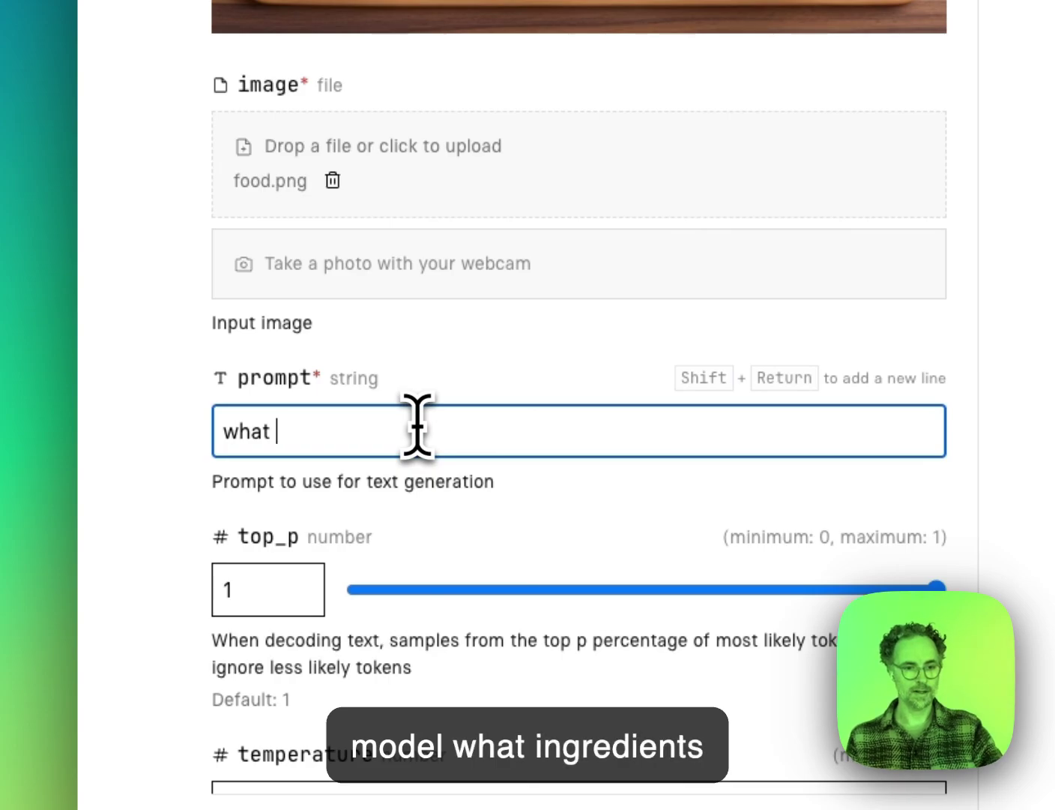
text(ingredients )
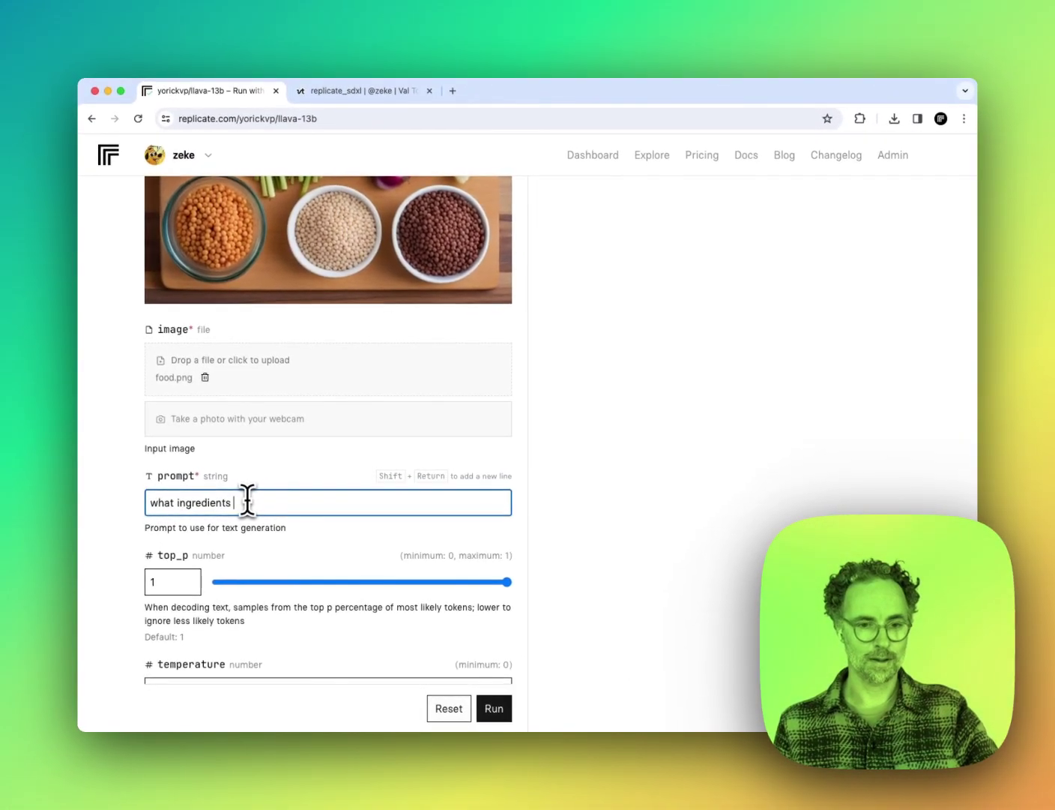
text(are in this photo? please)
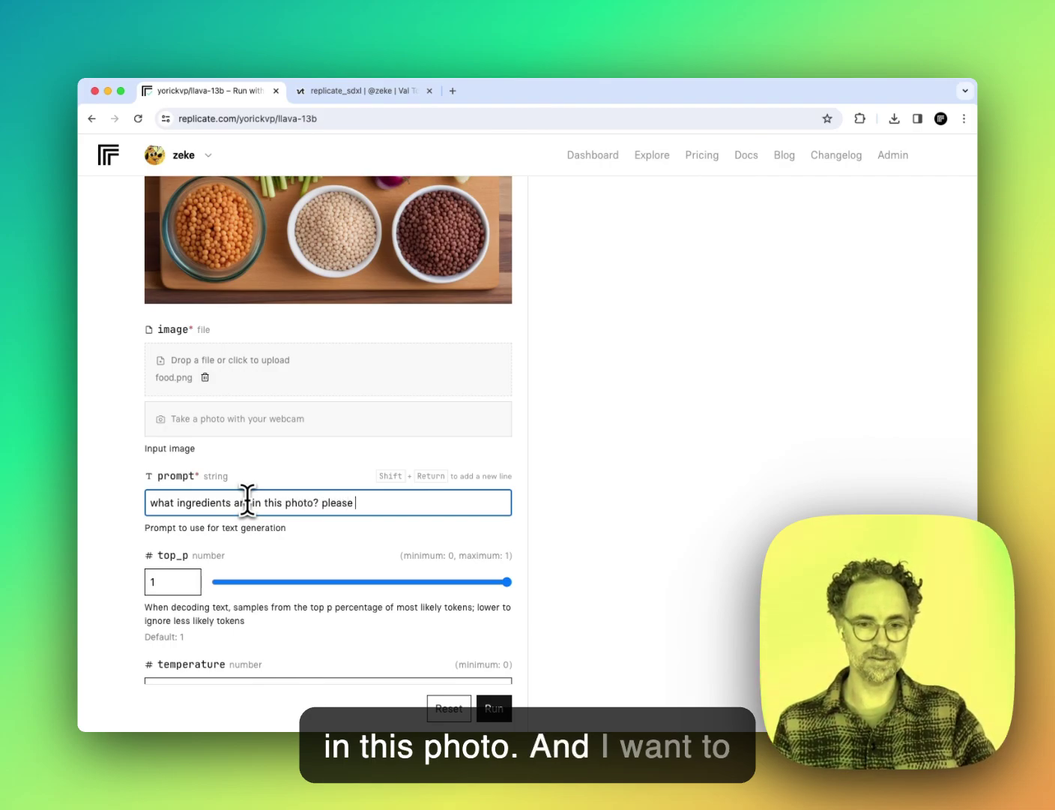
text( preparea)
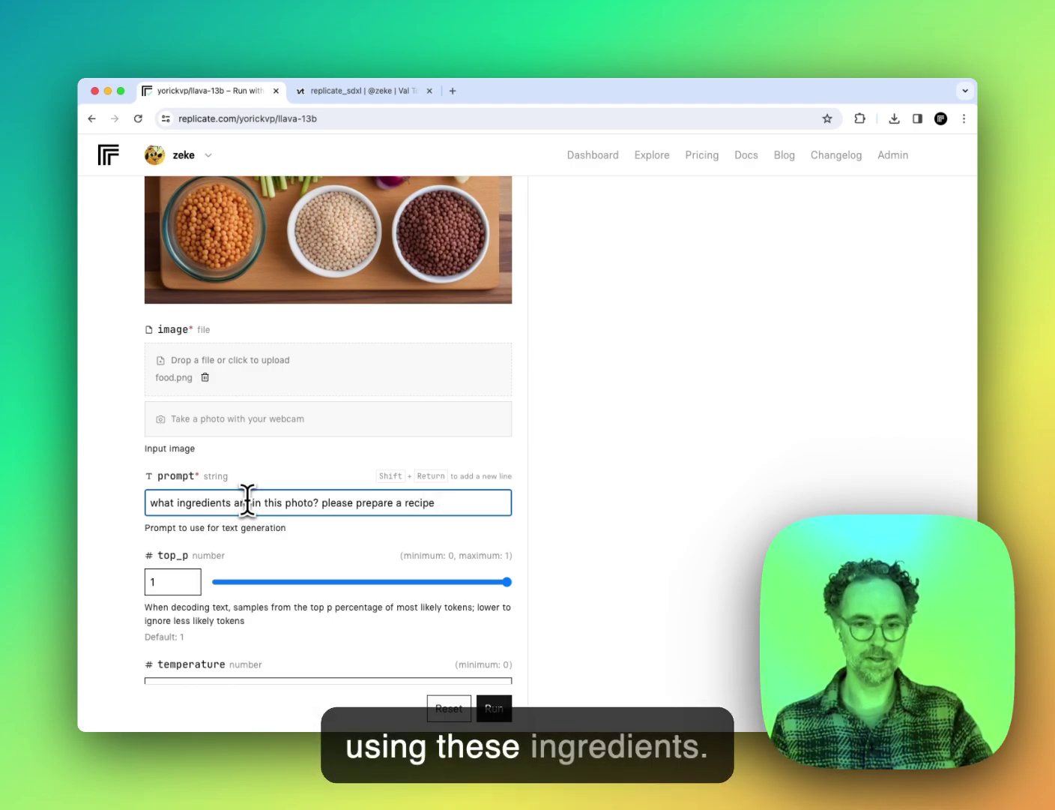
text(e ingre)
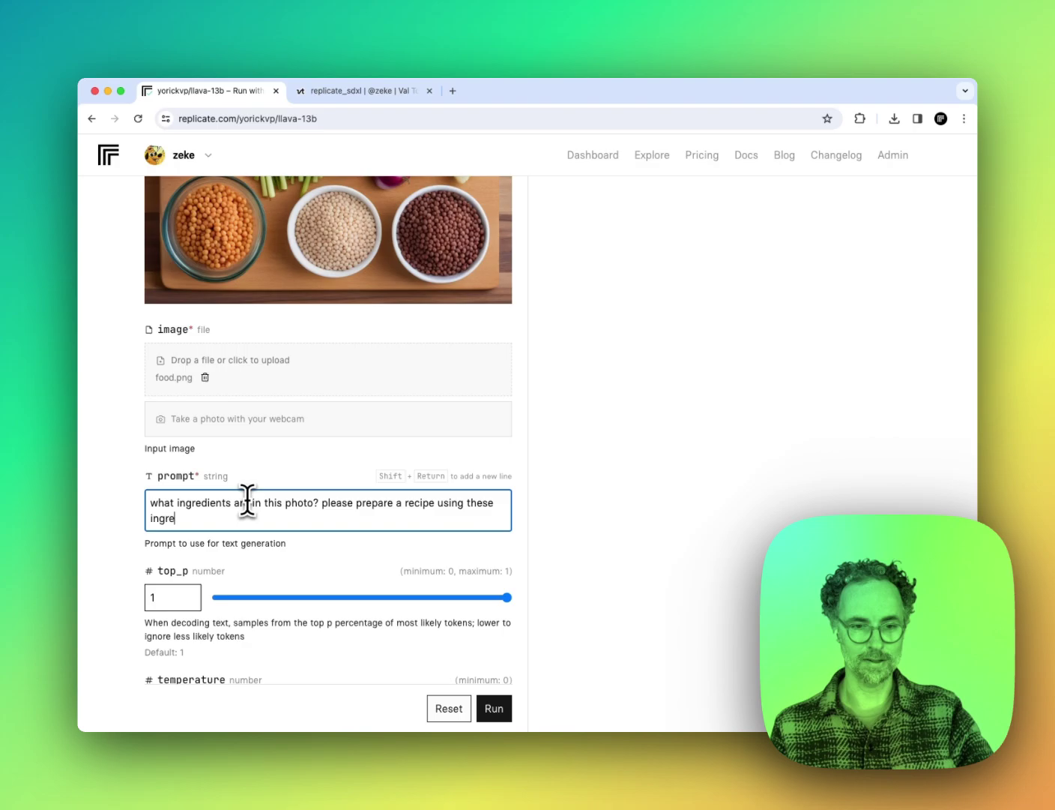
text(dients.)
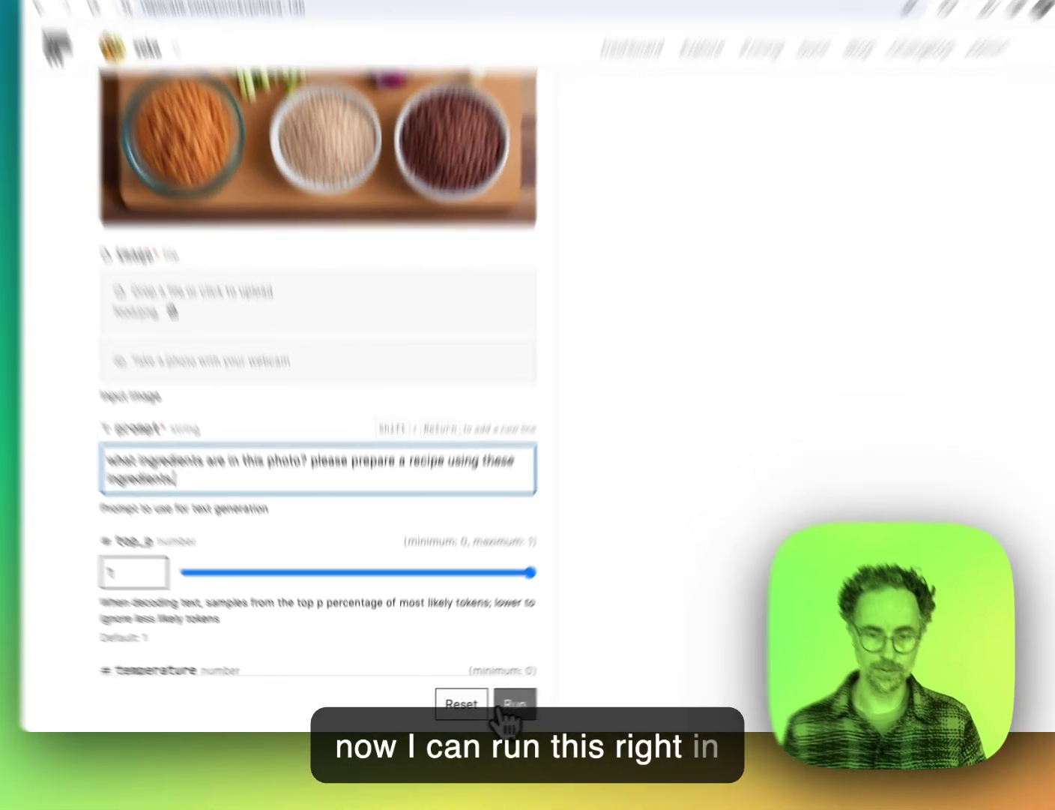
Step: Run llava-13b on food.png and read the ingredient list and stir-fry recipe output
click(494, 708)
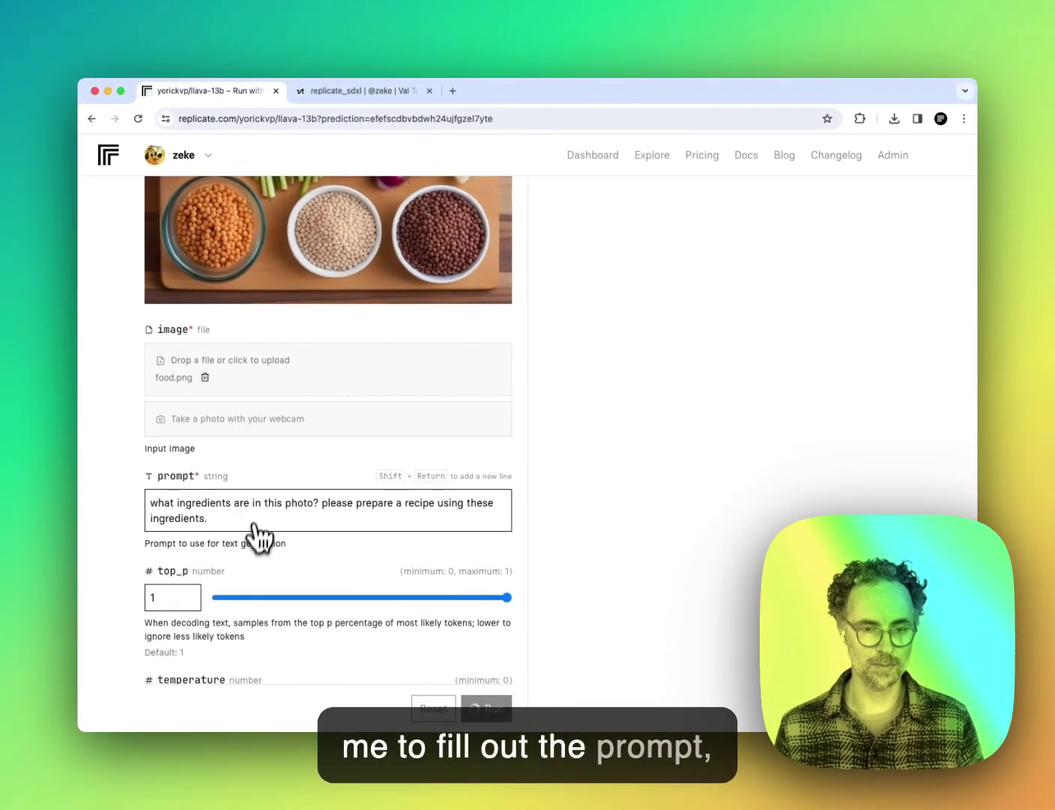
scroll(240, 536, up, 3)
scroll(399, 465, up, 5)
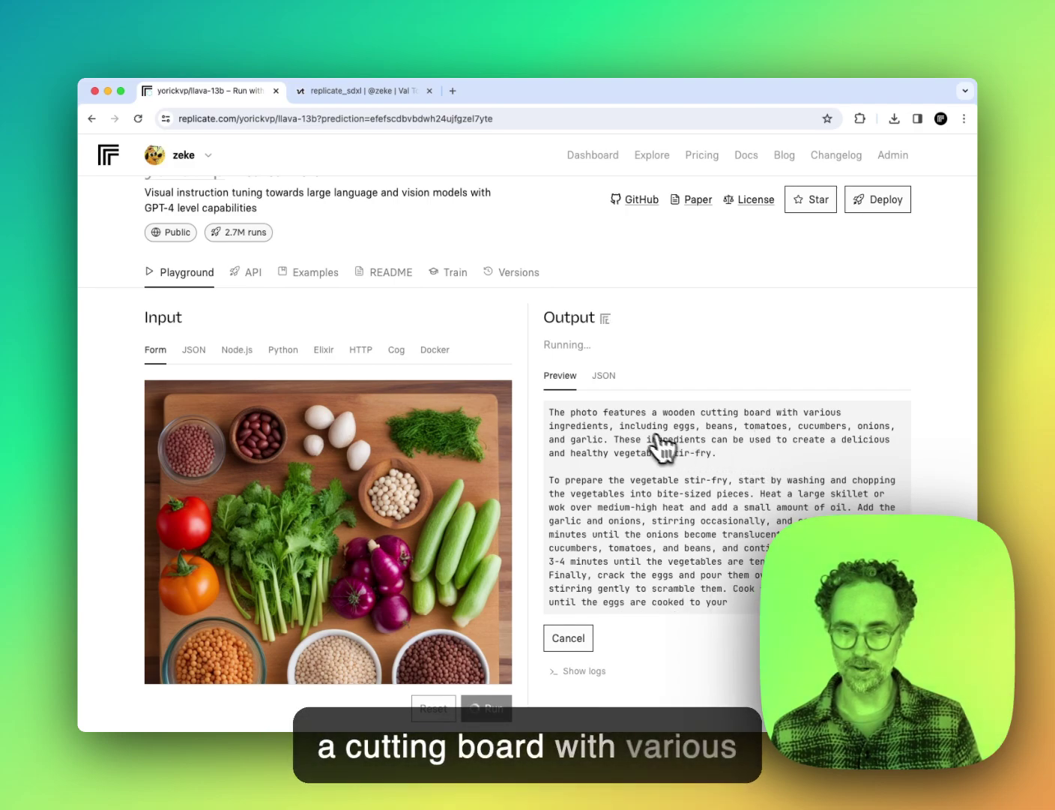
scroll(802, 465, down, 2)
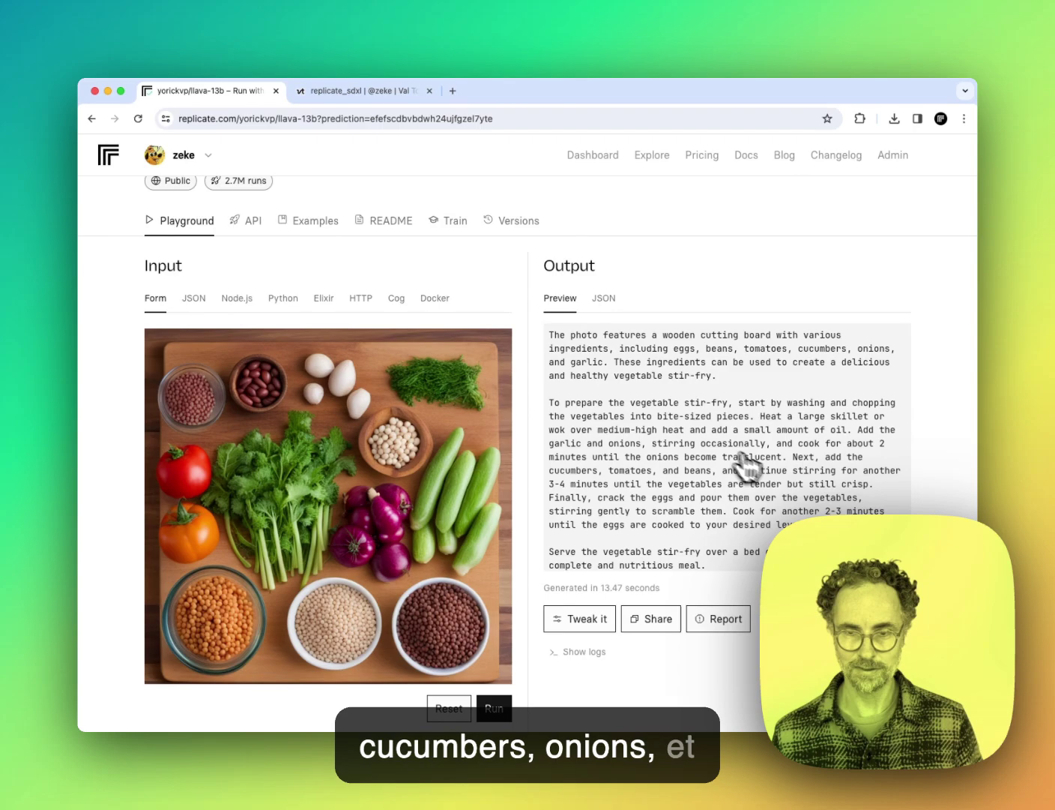
scroll(746, 466, down, 1)
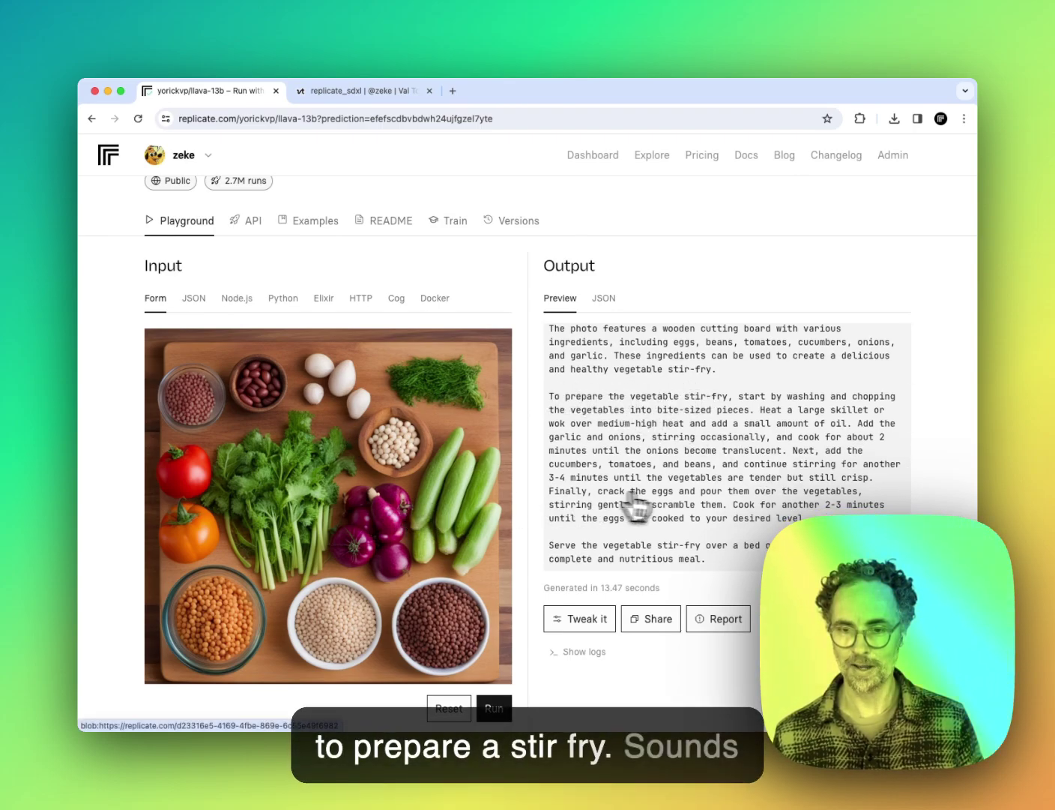
scroll(635, 504, down, 2)
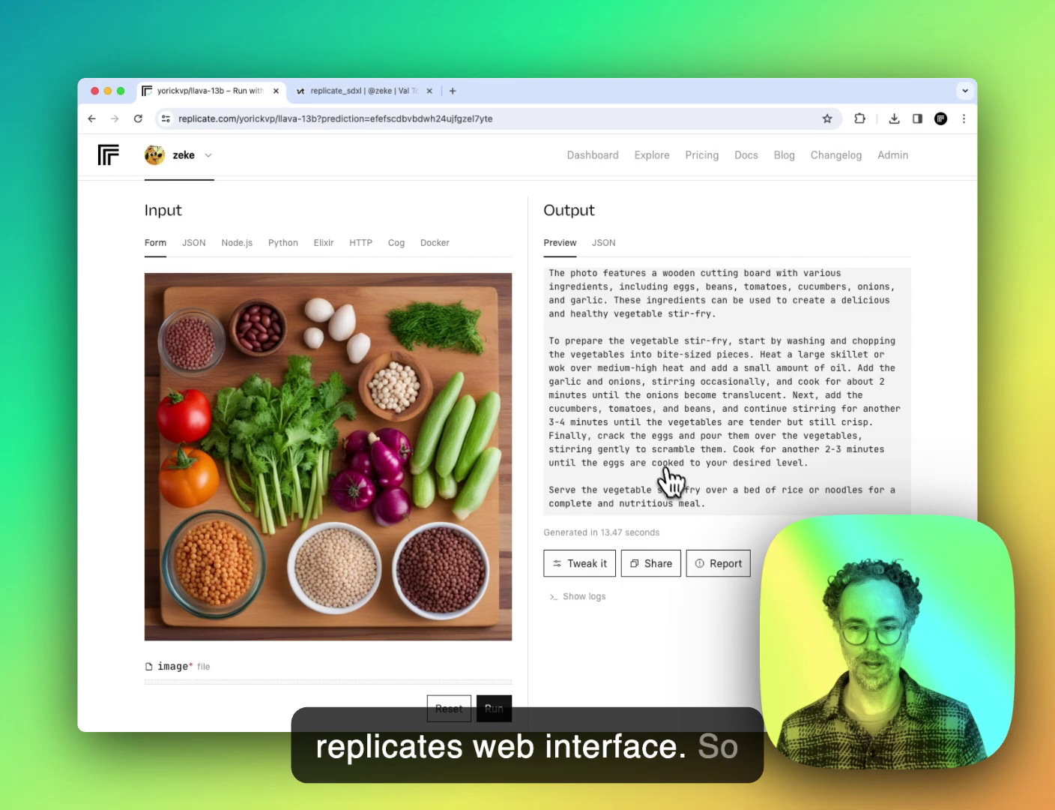
Step: Copy the prediction's share link and open it in a new browser tab
scroll(619, 493, up, 1)
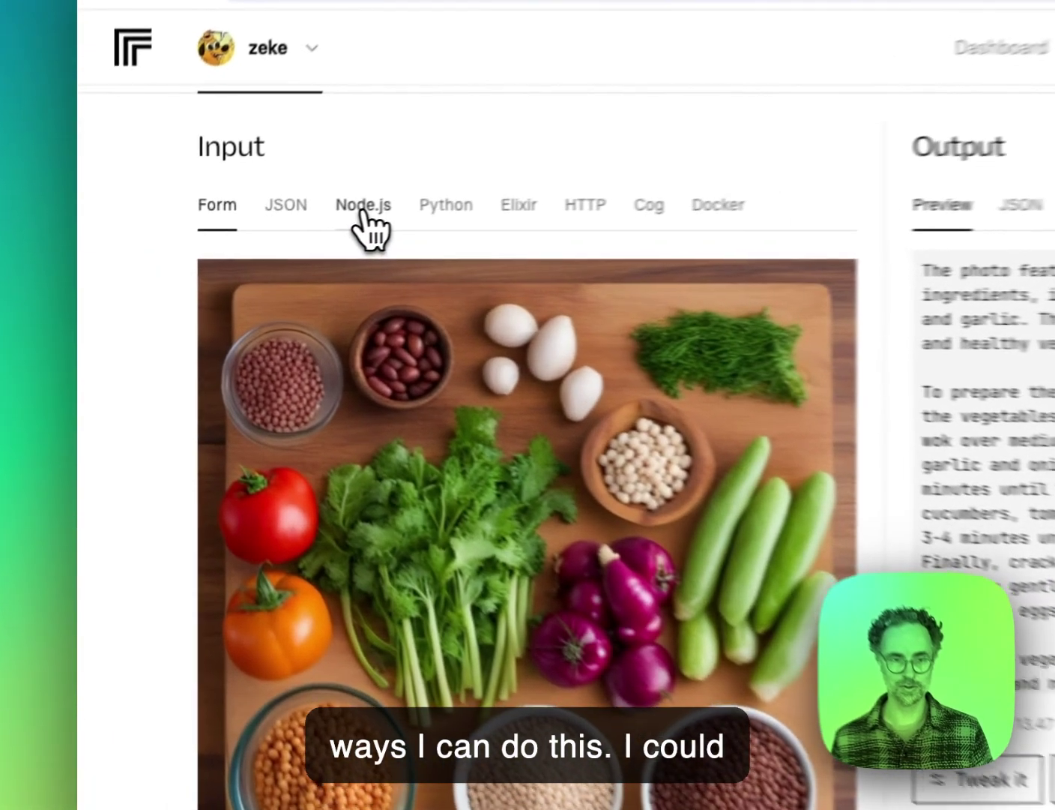
click(236, 243)
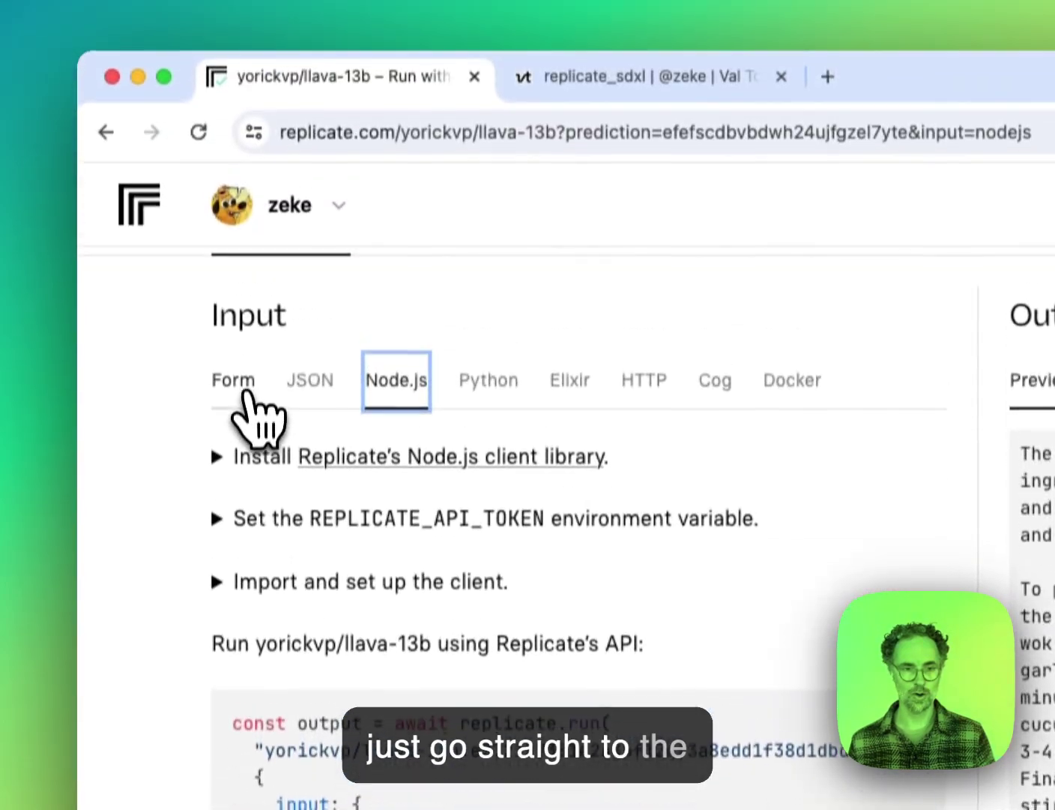
click(236, 199)
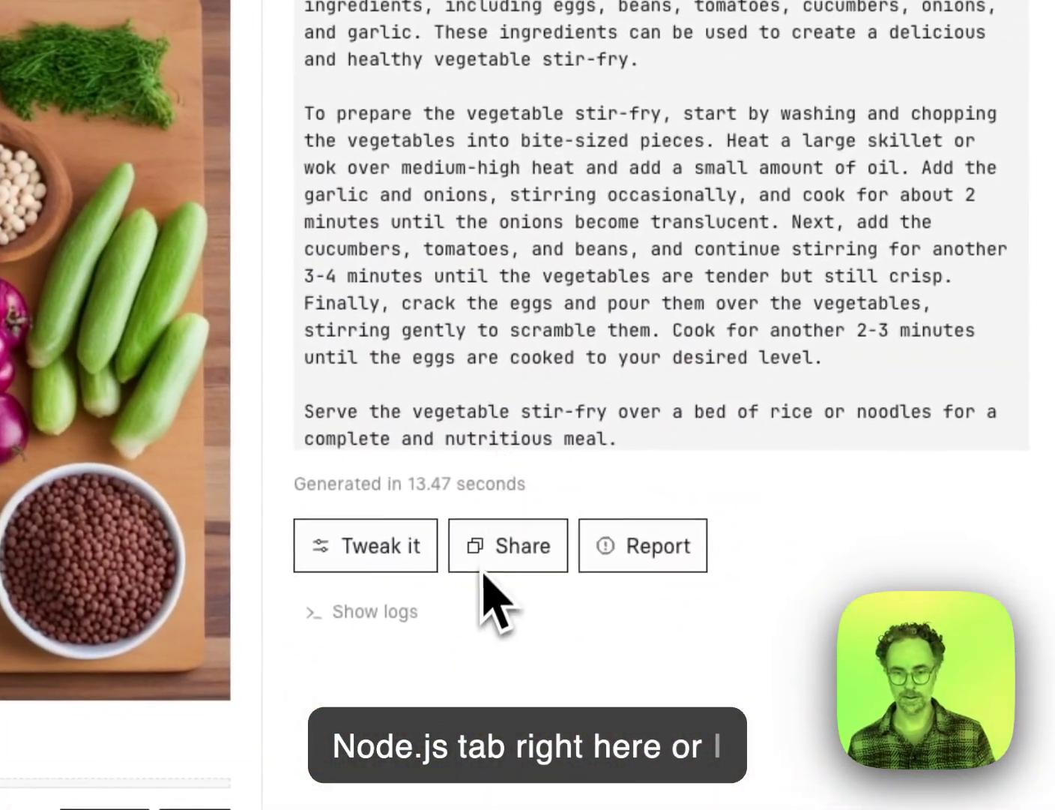
click(504, 558)
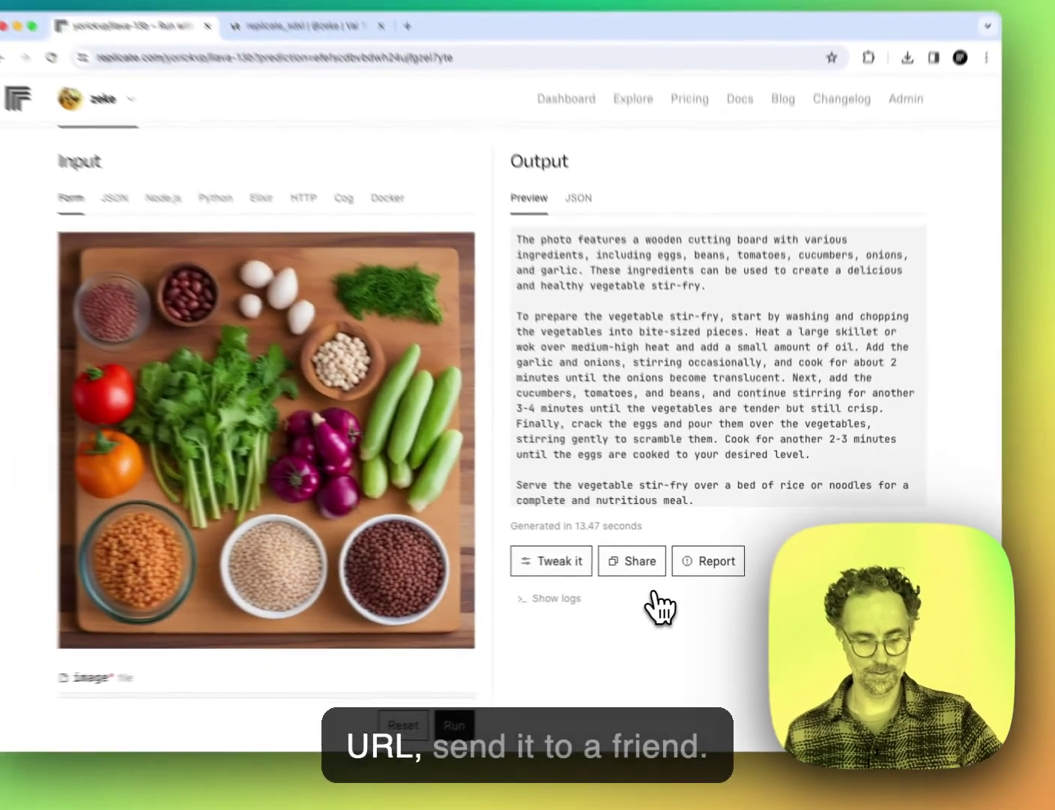
key(super+t)
key(Return)
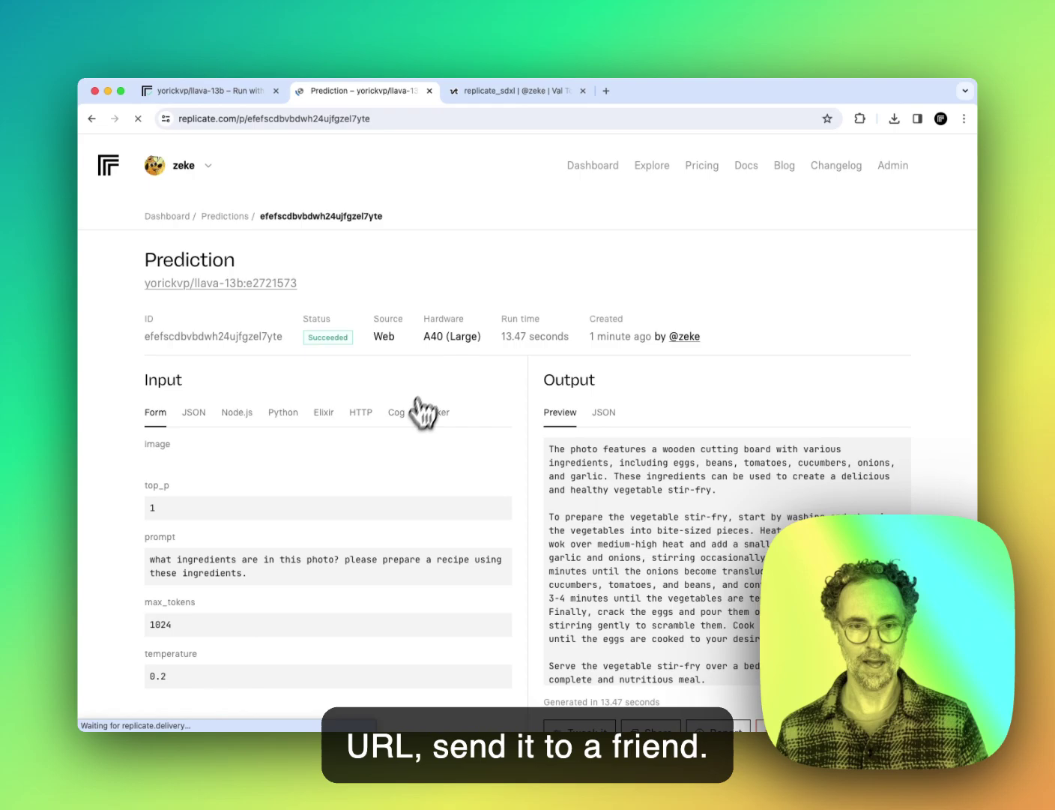
Step: Copy the shared prediction's Node.js code snippet
scroll(426, 434, down, 4)
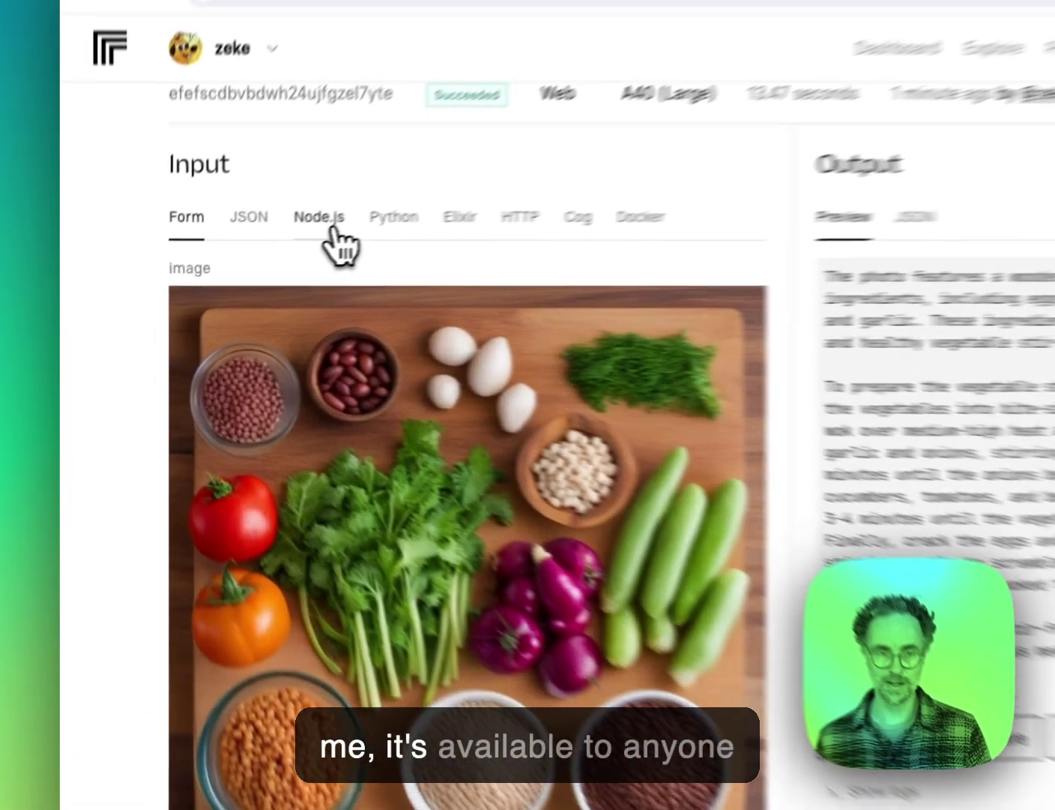
click(241, 262)
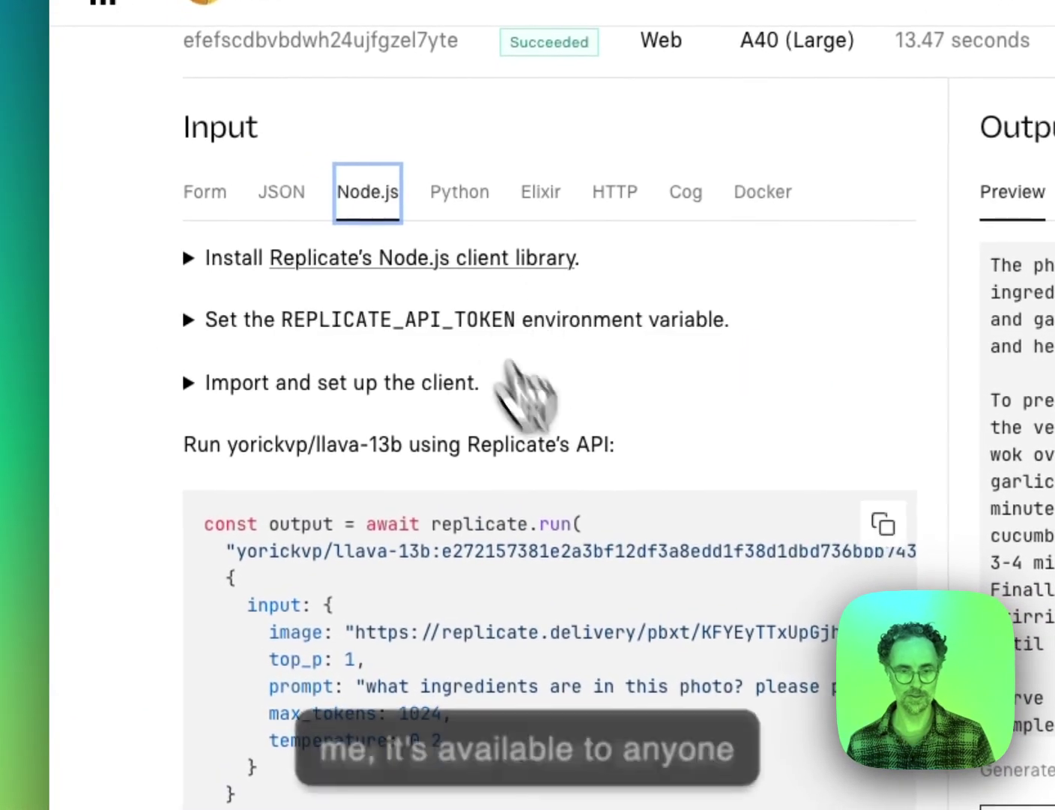
scroll(709, 507, down, 3)
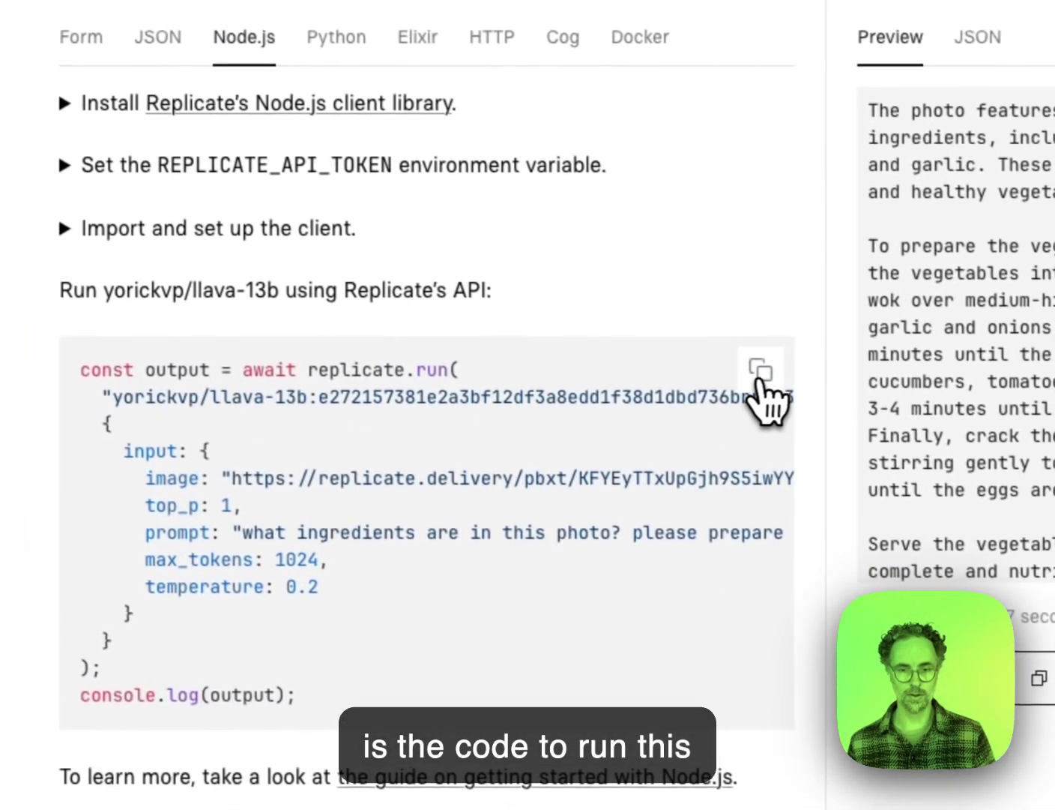
click(759, 374)
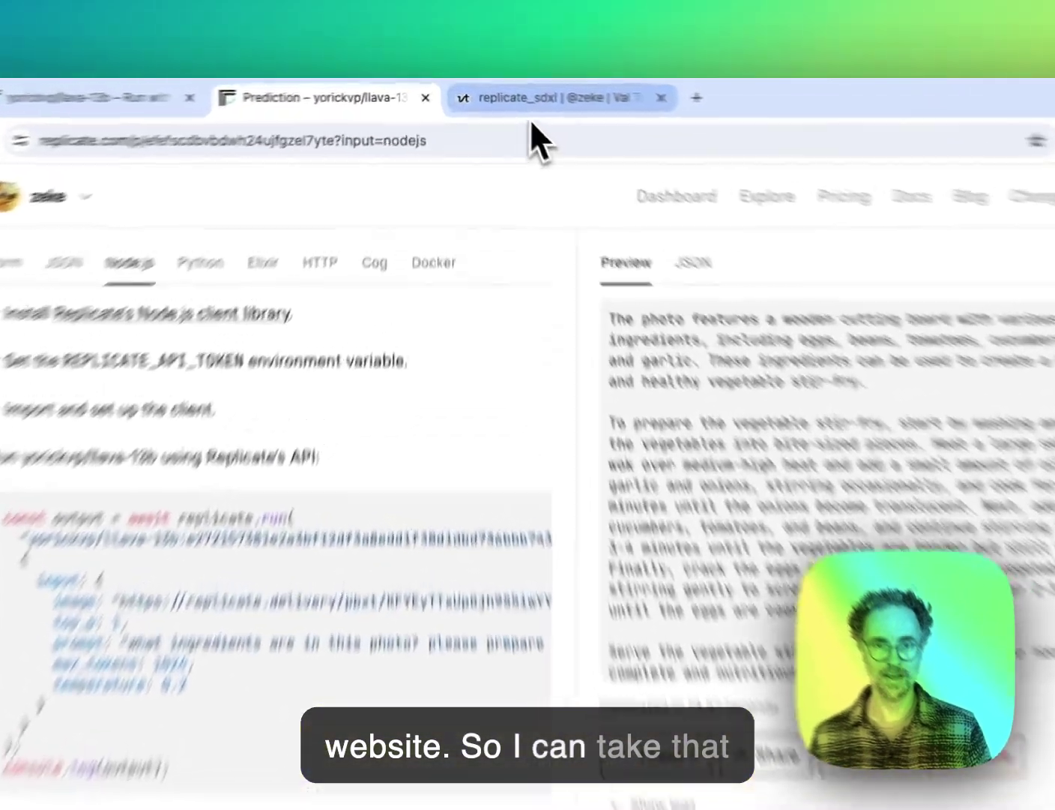
Step: Replace the old replicate.run call in Val Town with the pasted llava-13b food-photo code
click(509, 93)
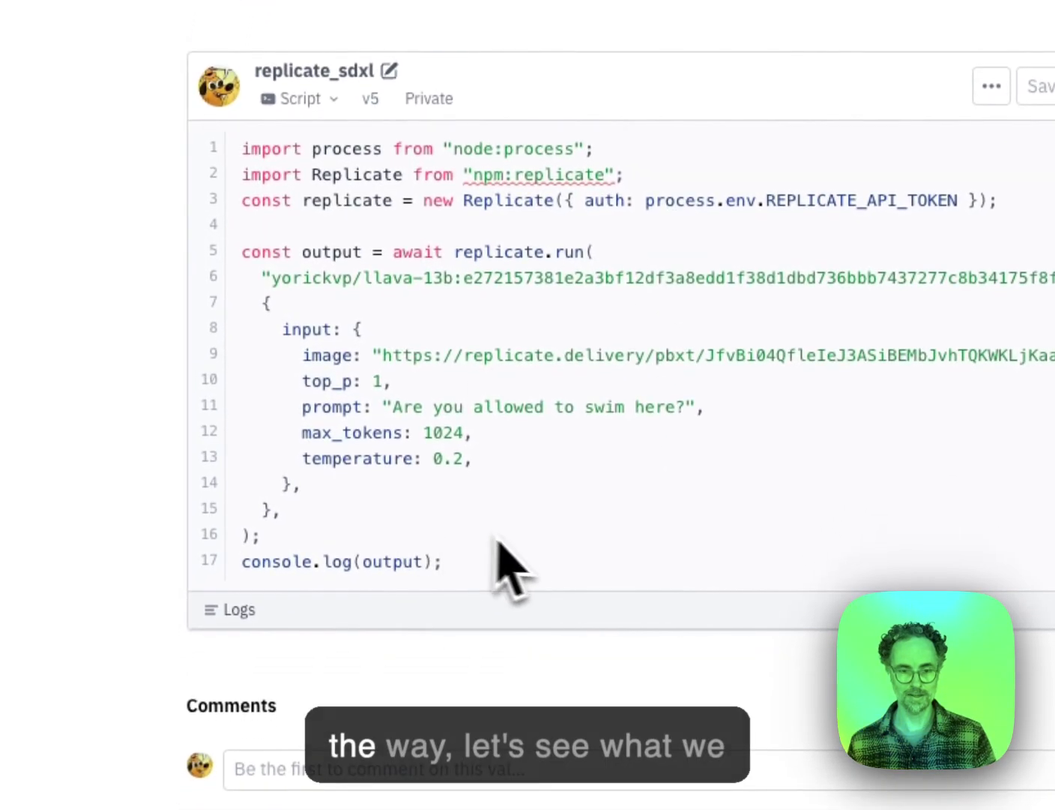
click(266, 623)
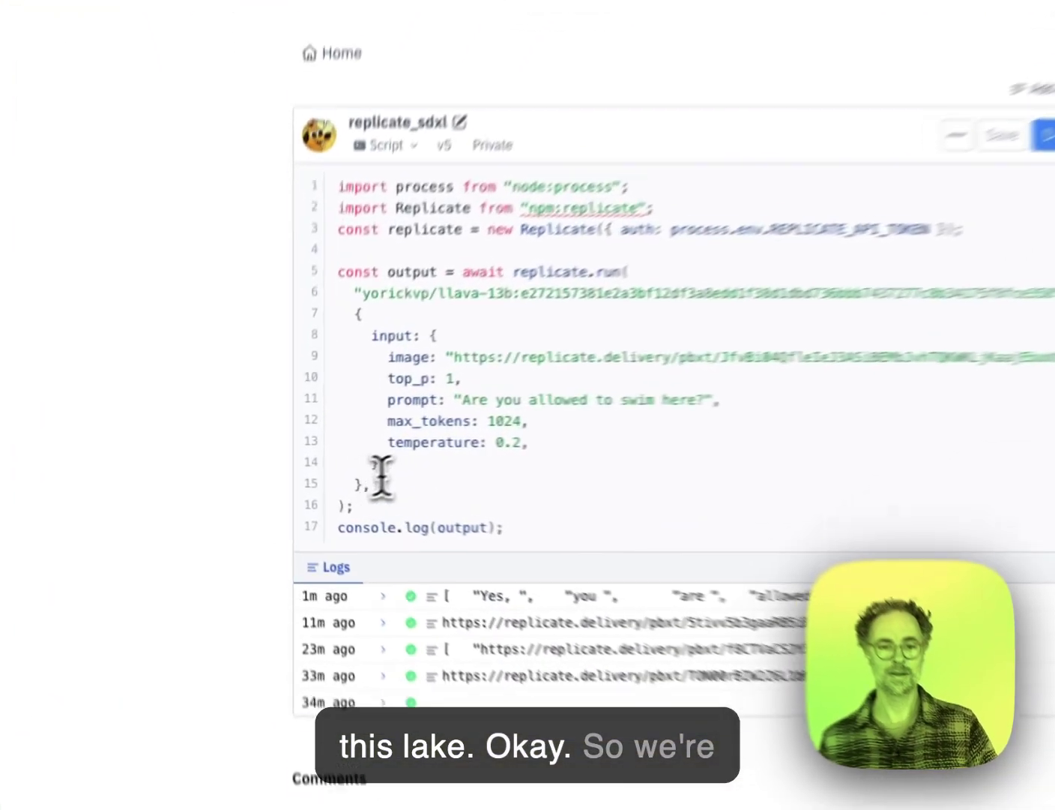
click(334, 461)
drag(334, 488, 313, 235)
key(BackSpace)
key(super+v)
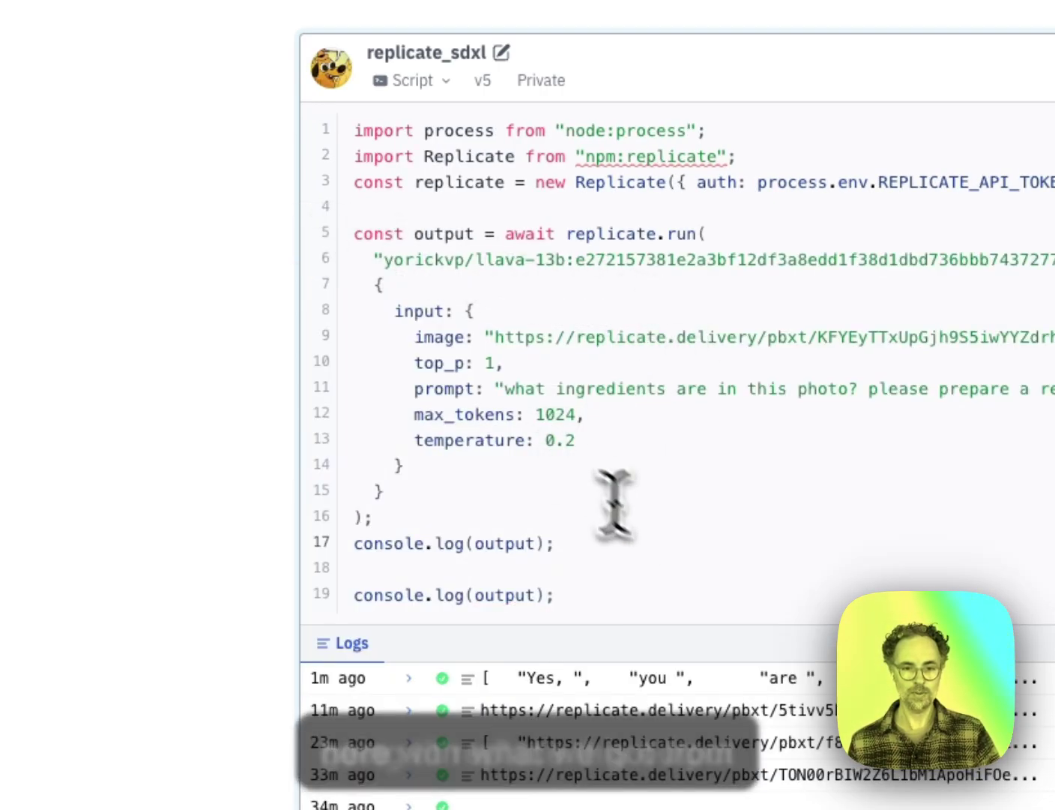
Step: Delete the duplicate console.log lines left after the paste
shift+click(587, 585)
key(BackSpace)
click(408, 62)
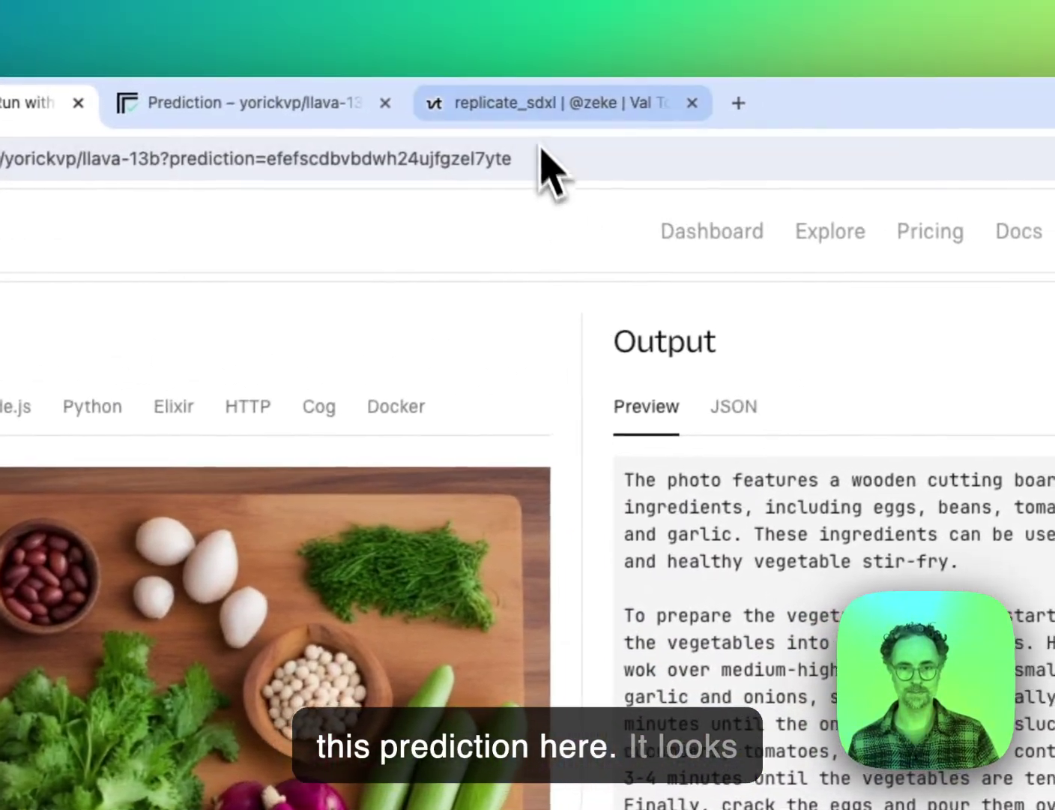
click(936, 99)
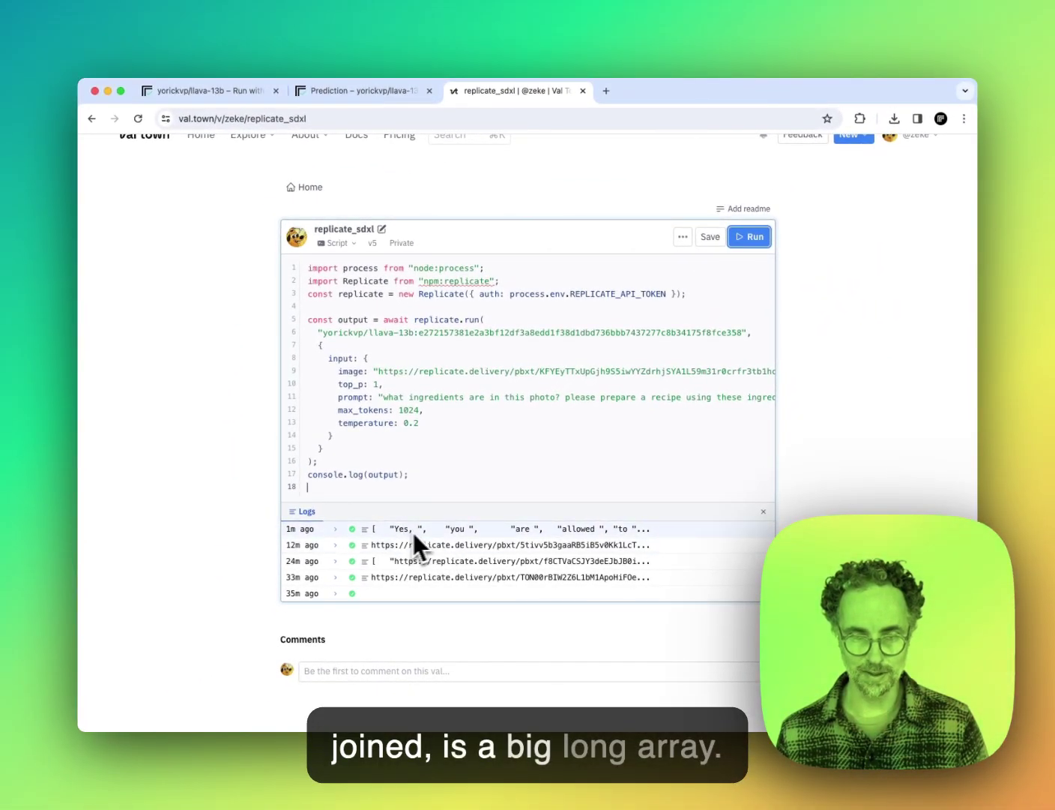
Step: Change the logging line to console.log(output.join("")), drop the empty line, and run the script
click(403, 474)
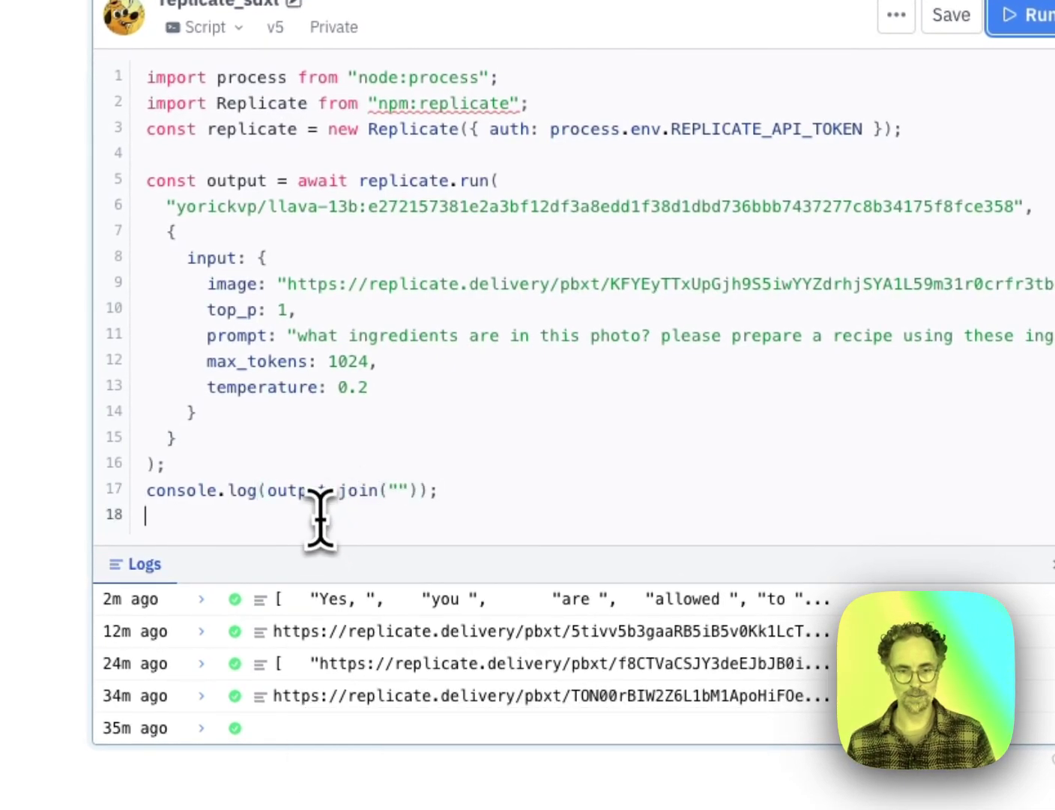
key(BackSpace)
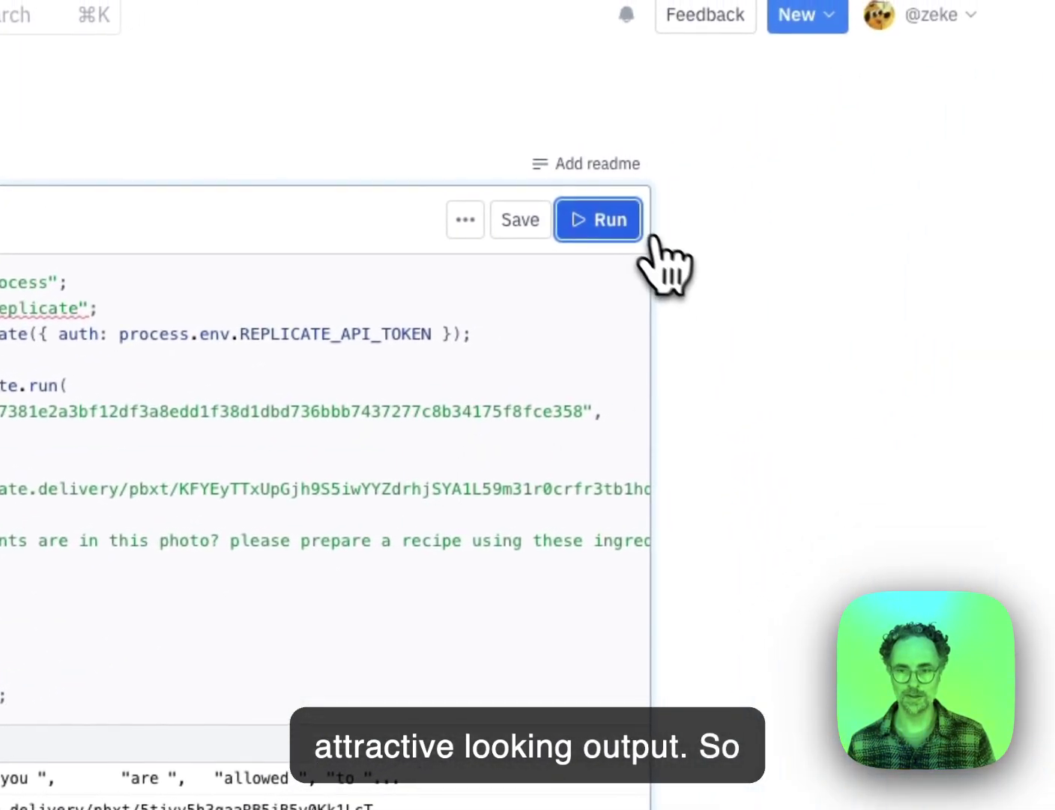
click(608, 222)
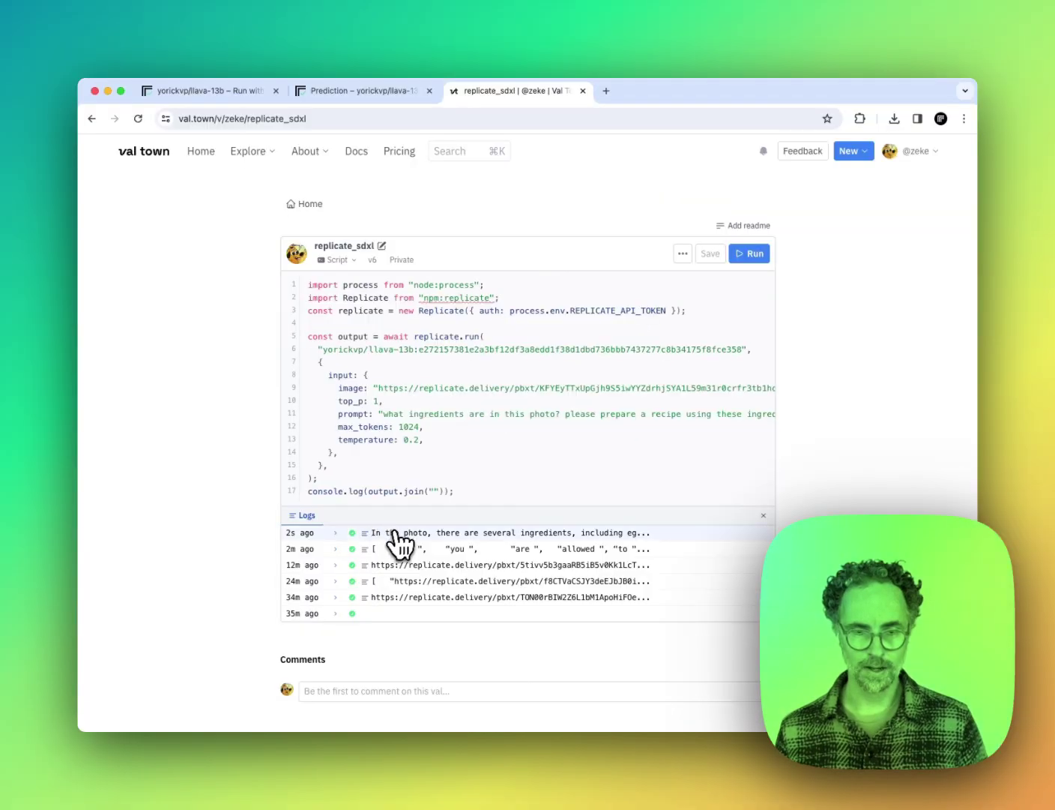
Step: Expand the newest log entry to read the full ingredients and frittata recipe text
click(393, 531)
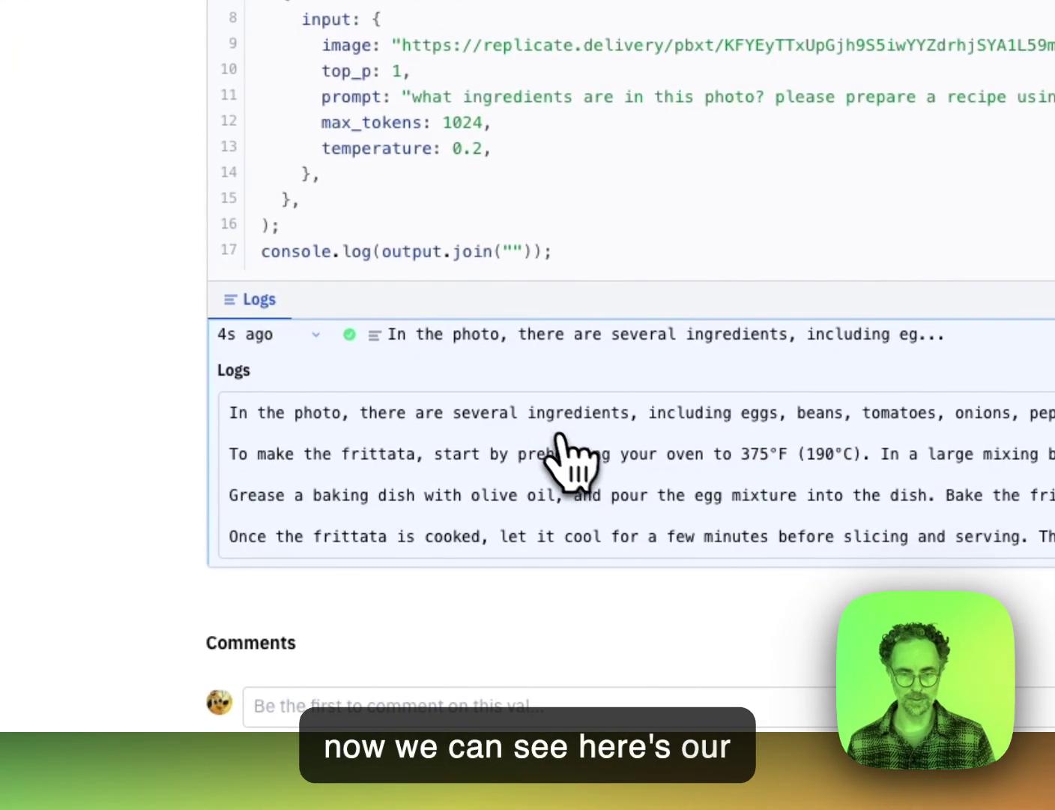
scroll(681, 472, right, 5)
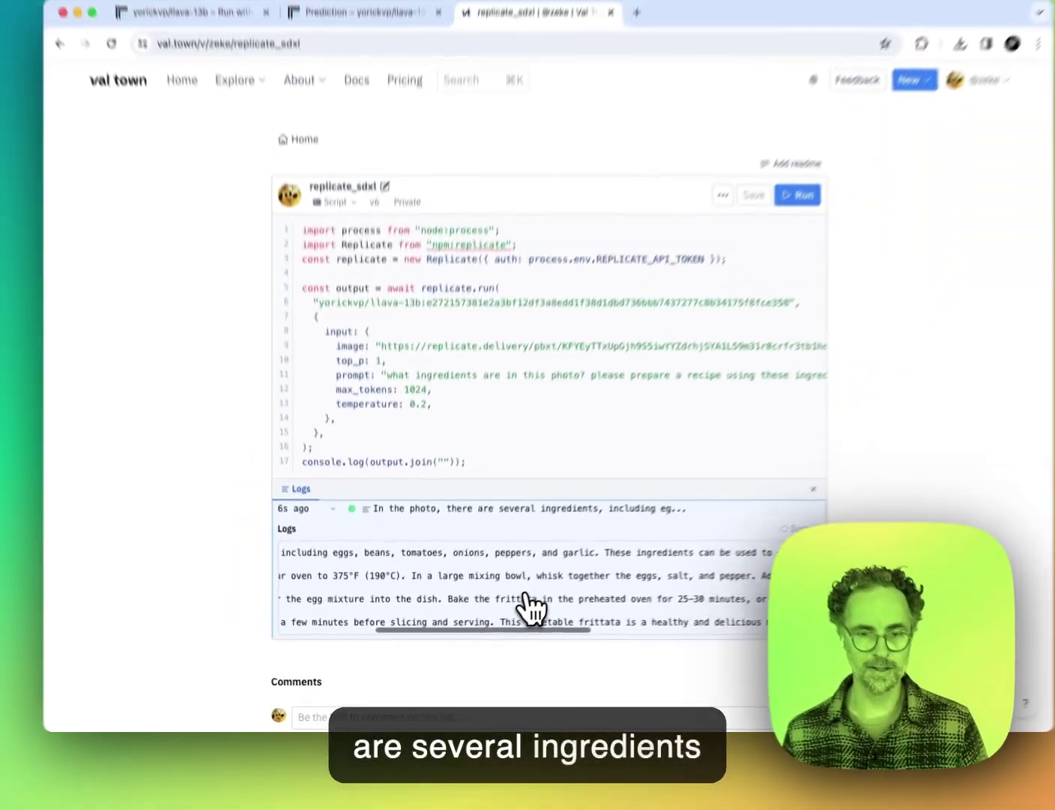
scroll(512, 620, left, 5)
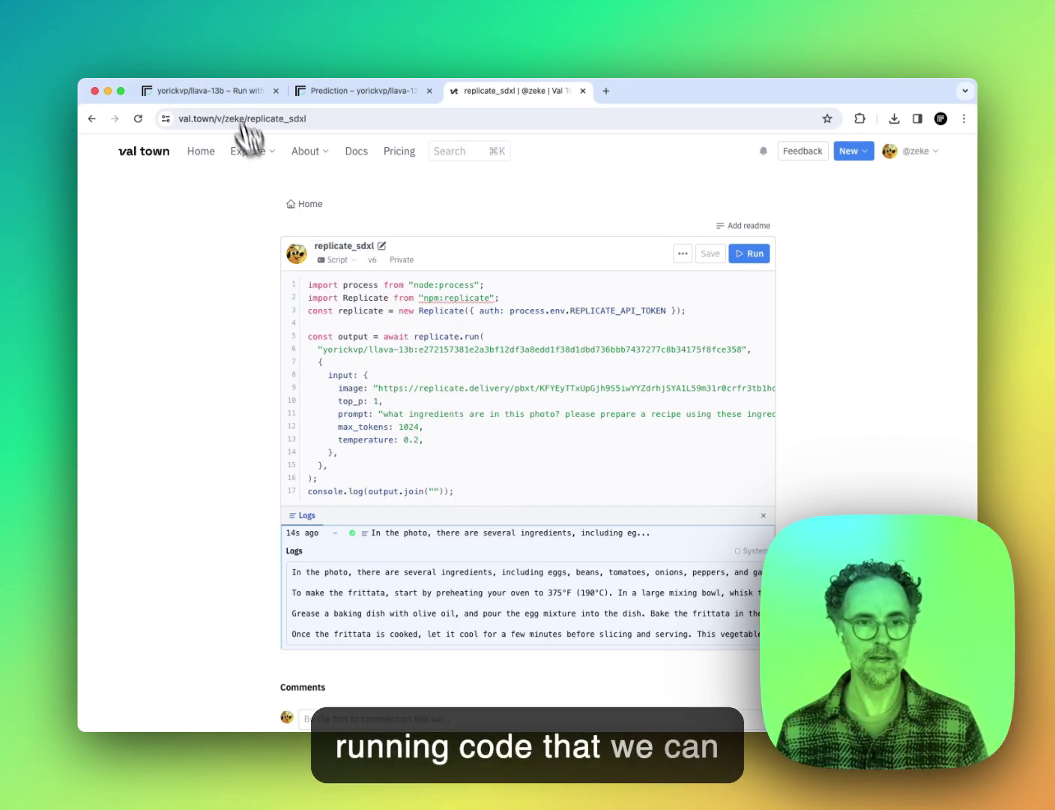
click(207, 91)
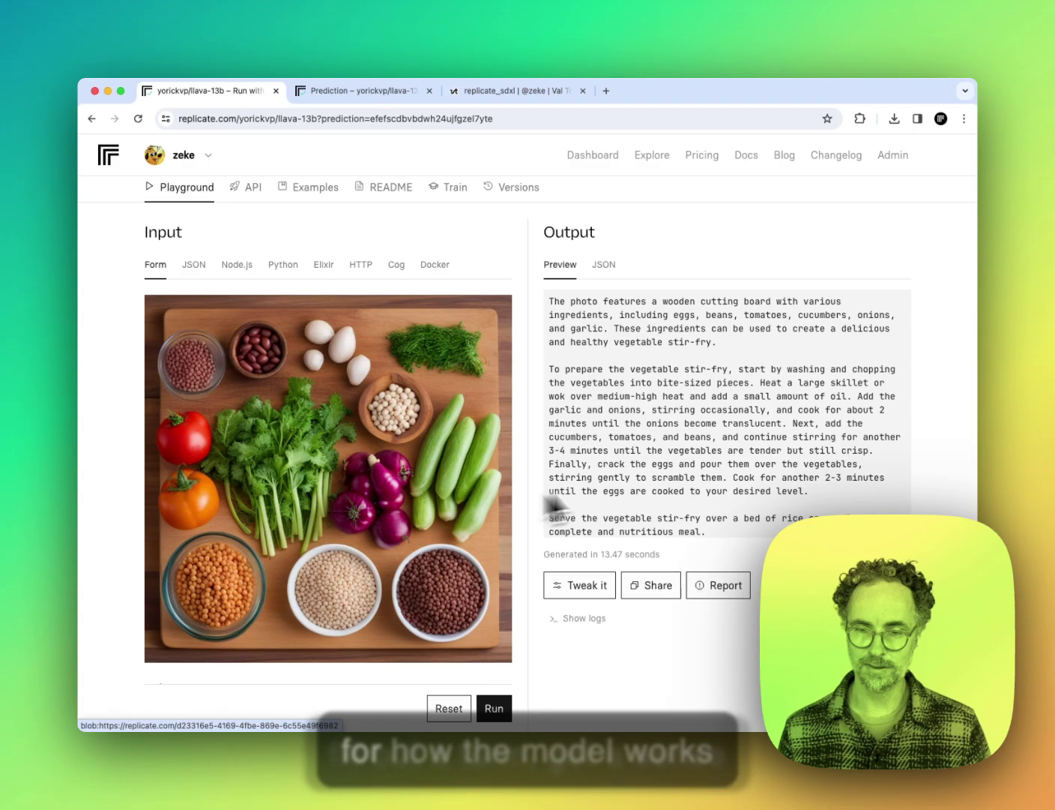
Step: Show the Node.js code sample on the llava-13b playground
click(236, 265)
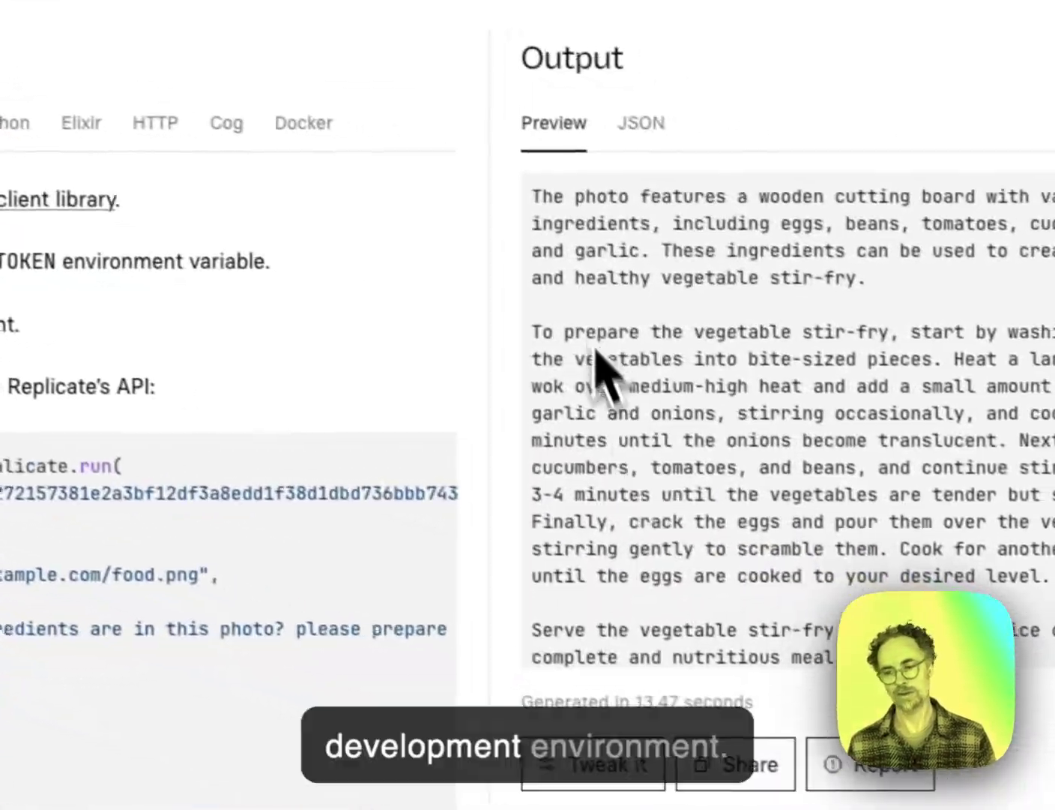